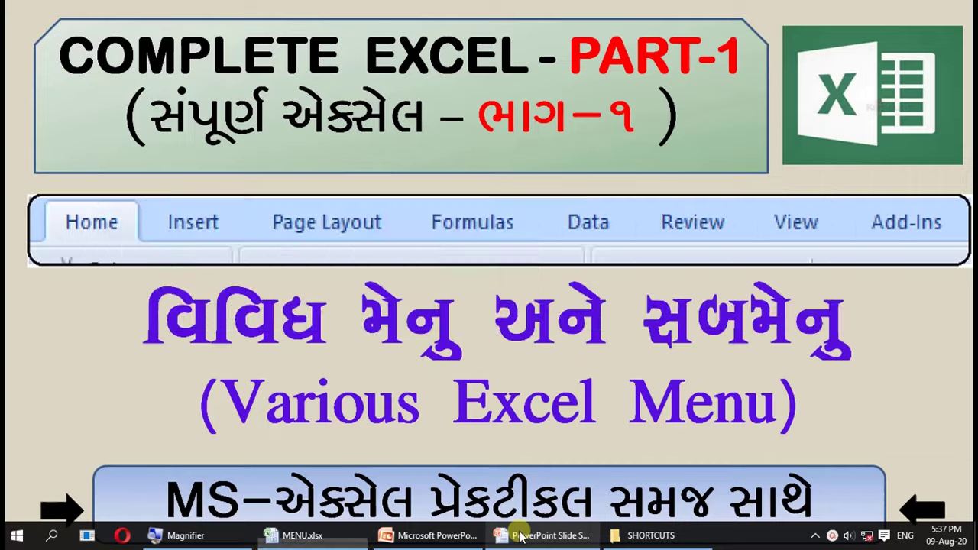
Step: Exit the title slide show to reveal the blank MENU.xlsx workbook in Excel
{"action": "left_click", "coordinate": [520, 536]}
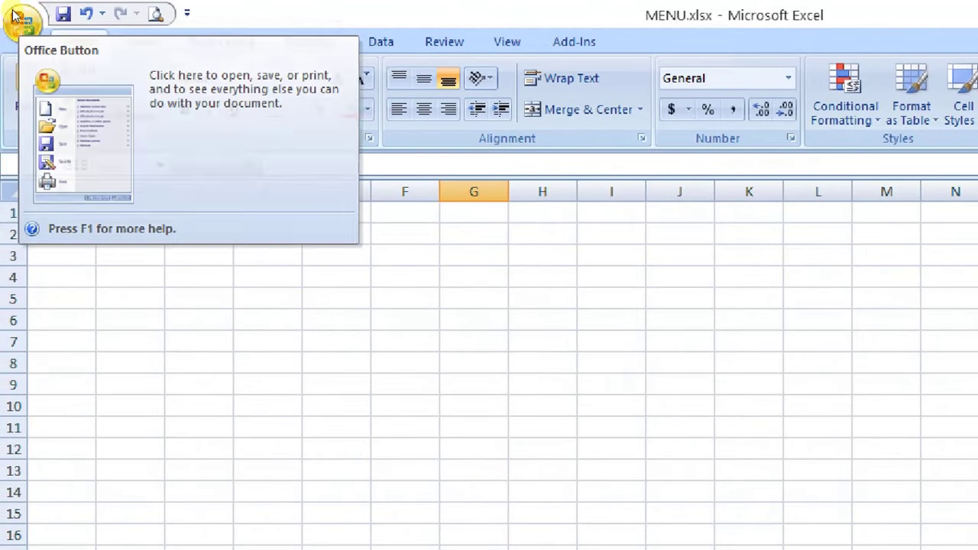
{"action": "left_click", "coordinate": [13, 15]}
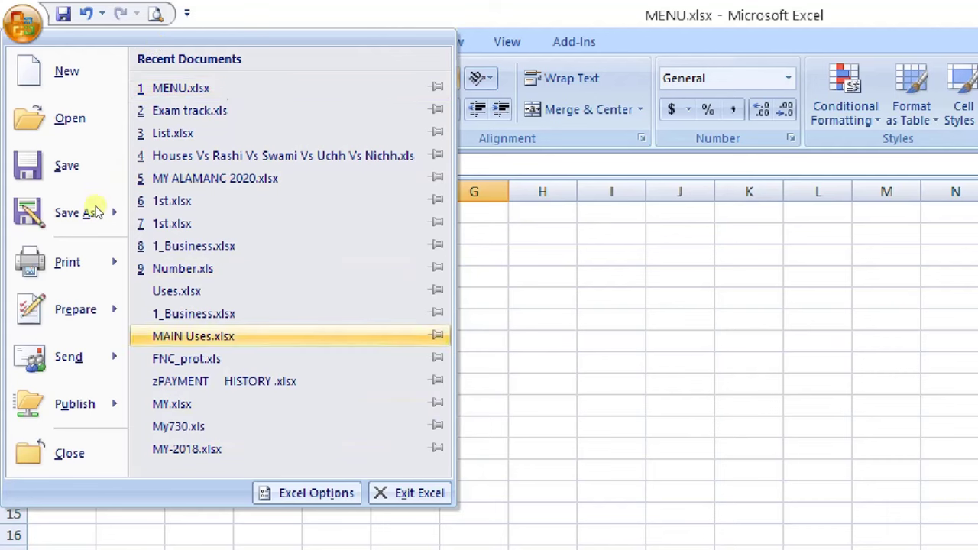
{"action": "key", "text": "Right"}
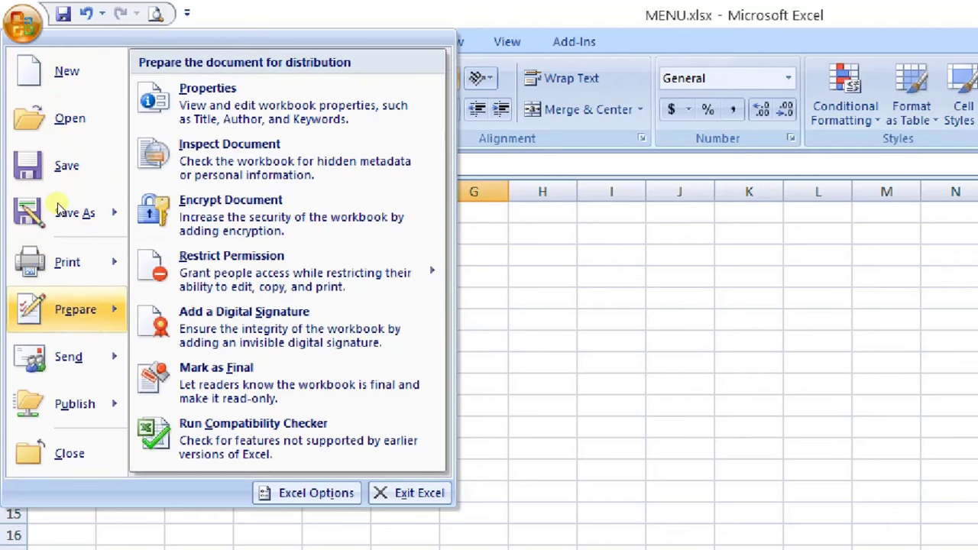
{"action": "key", "text": "Down"}
{"action": "key", "text": "Down"}
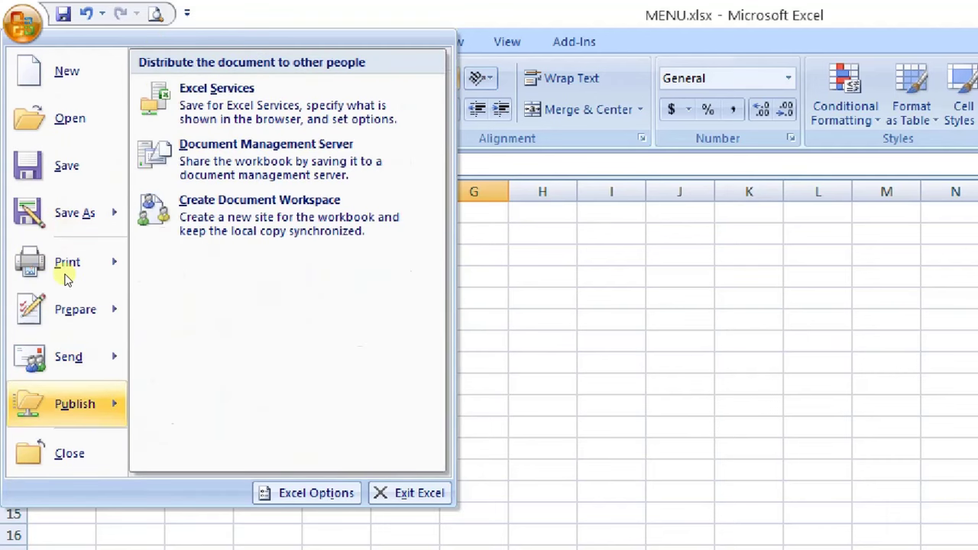
{"action": "key", "text": "Down"}
{"action": "key", "text": "Down"}
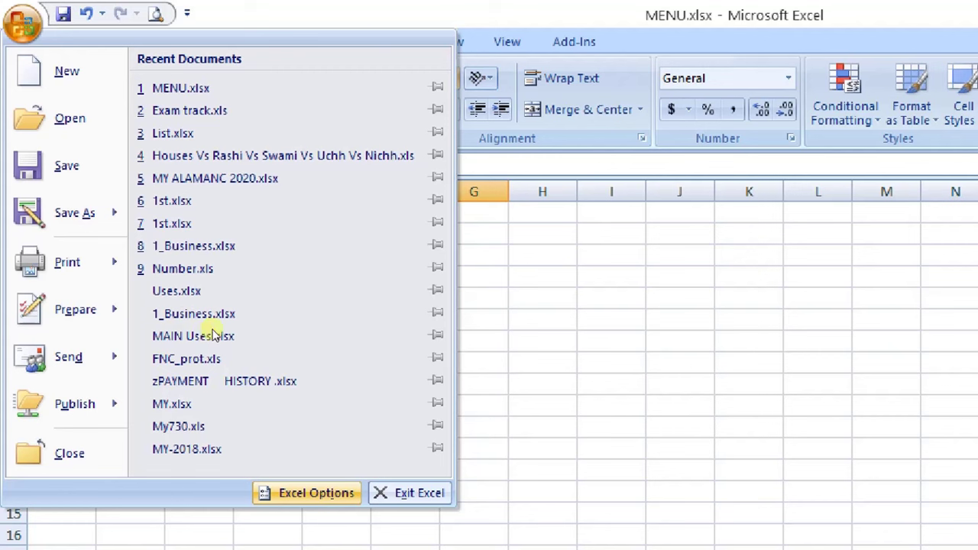
{"action": "key", "text": "Up"}
{"action": "key", "text": "Left"}
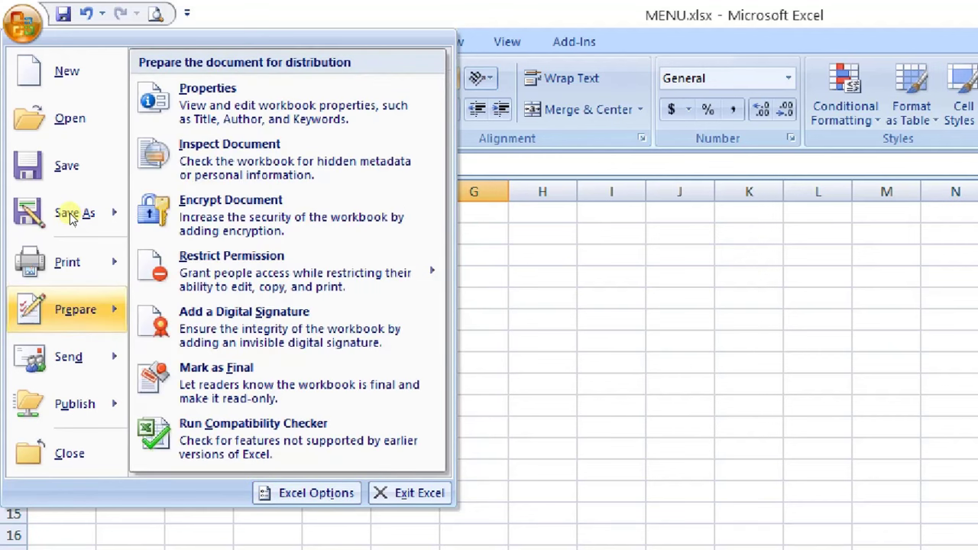
{"action": "key", "text": "Tab"}
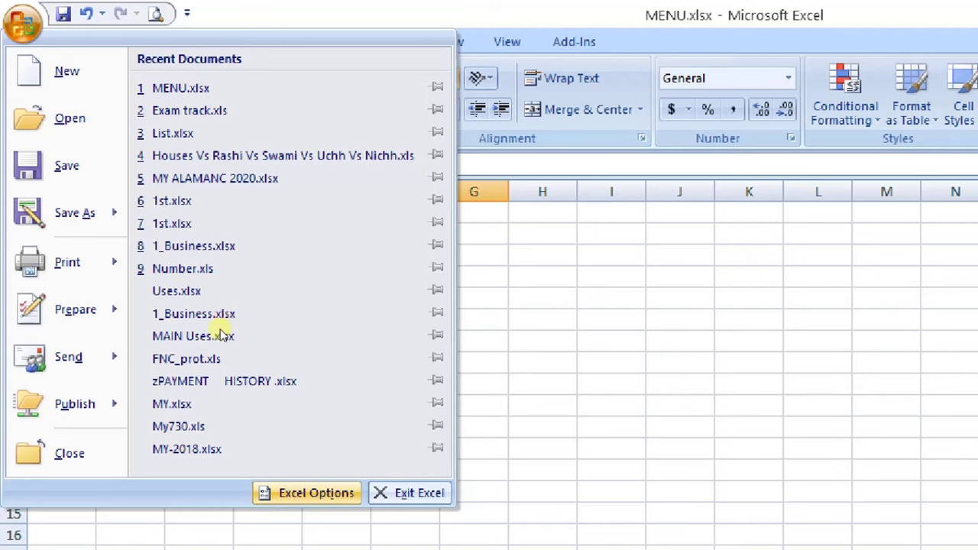
{"action": "key", "text": "Up"}
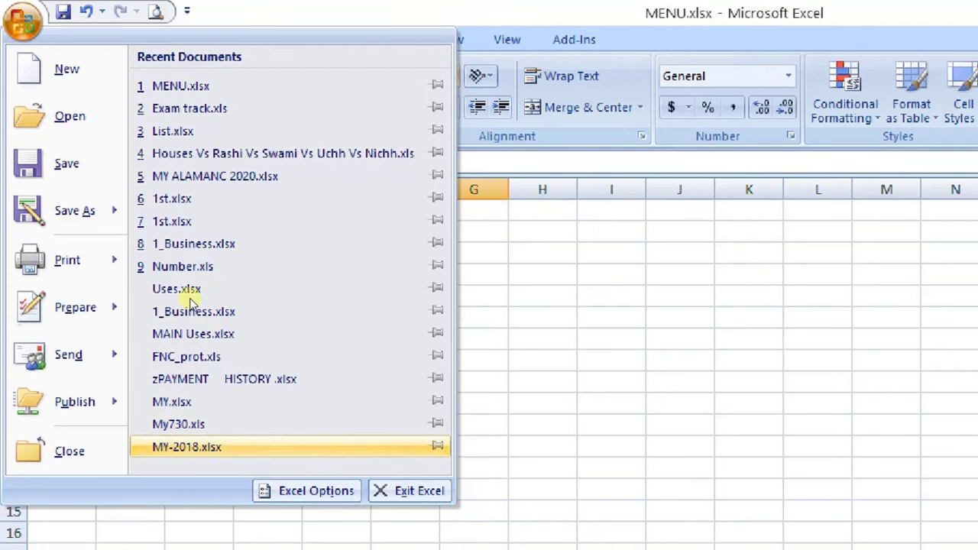
{"action": "key", "text": "Tab"}
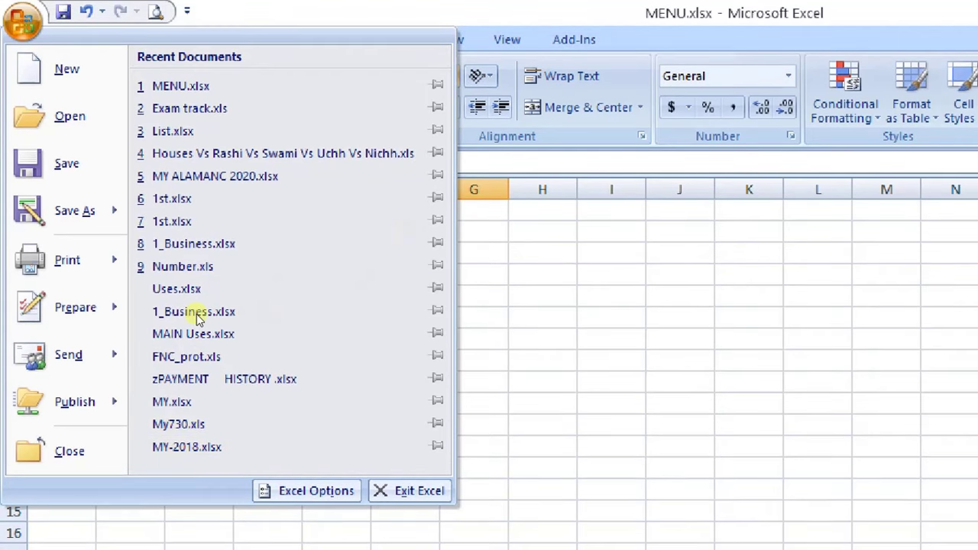
{"action": "key", "text": "Tab"}
{"action": "key", "text": "Tab"}
{"action": "key", "text": "Escape"}
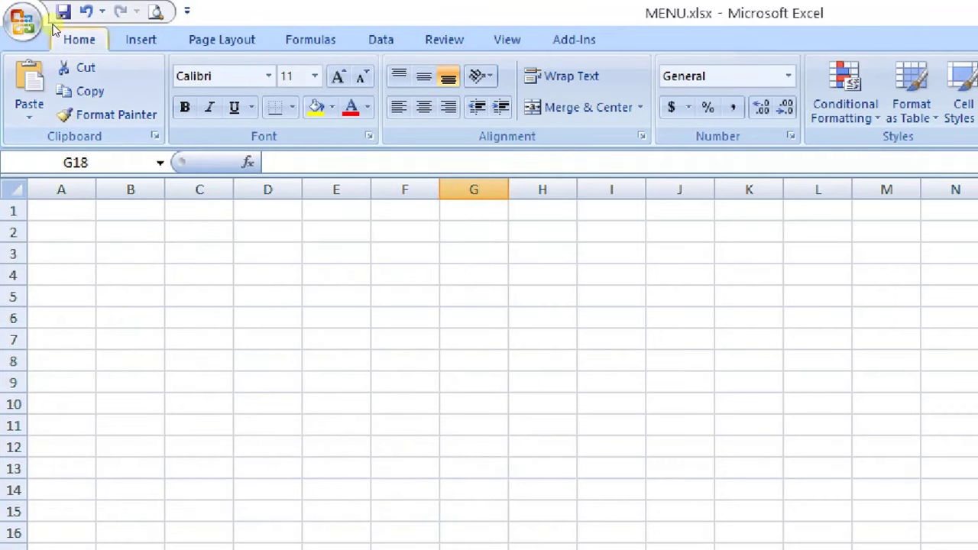
Step: Preview the Insert and Page Layout ribbon tabs, then switch to the MAIN MENU slide
{"action": "scroll", "coordinate": [122, 34], "scroll_direction": "down", "scroll_amount": 1}
{"action": "scroll", "coordinate": [126, 36], "scroll_direction": "down", "scroll_amount": 1}
{"action": "scroll", "coordinate": [92, 35], "scroll_direction": "up", "scroll_amount": 1}
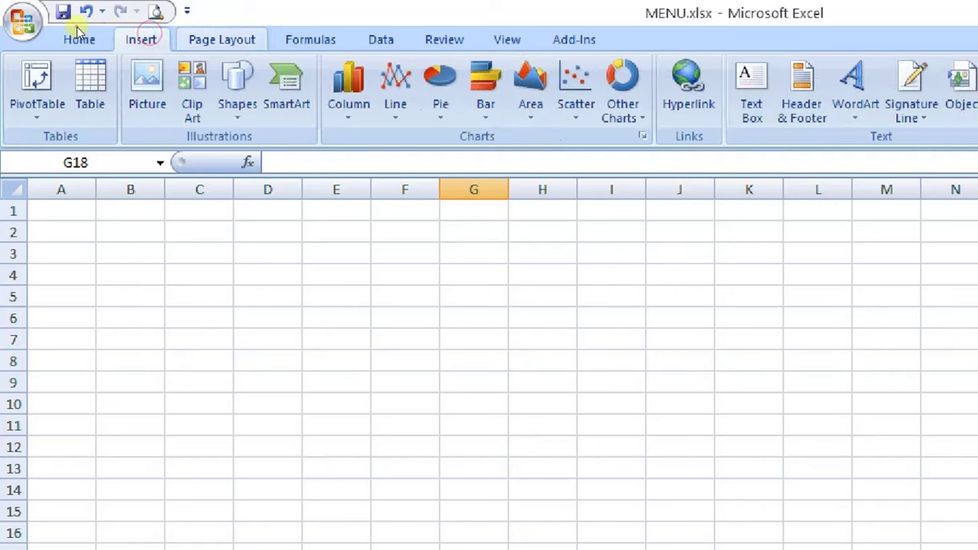
{"action": "scroll", "coordinate": [58, 23], "scroll_direction": "up", "scroll_amount": 1}
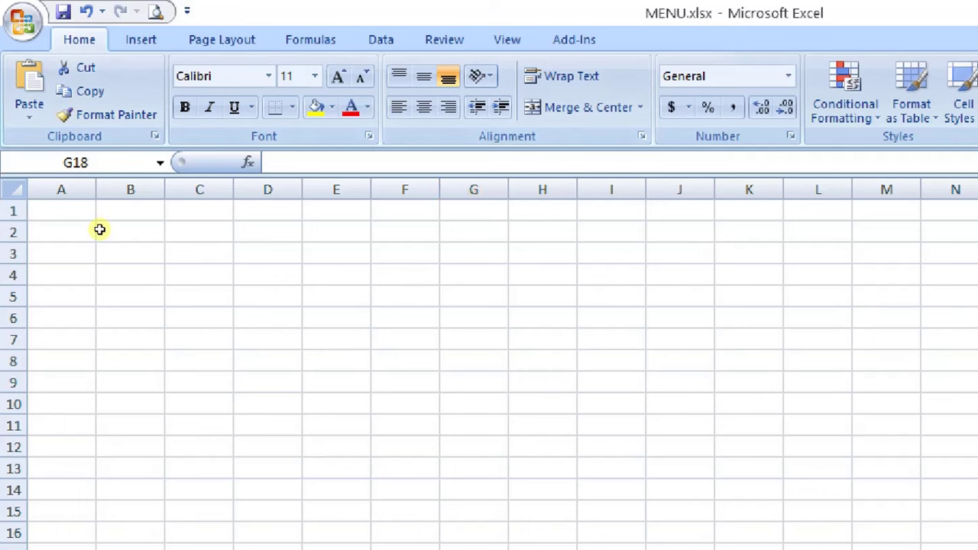
{"action": "key", "text": "alt+Tab"}
{"action": "left_click", "coordinate": [357, 336]}
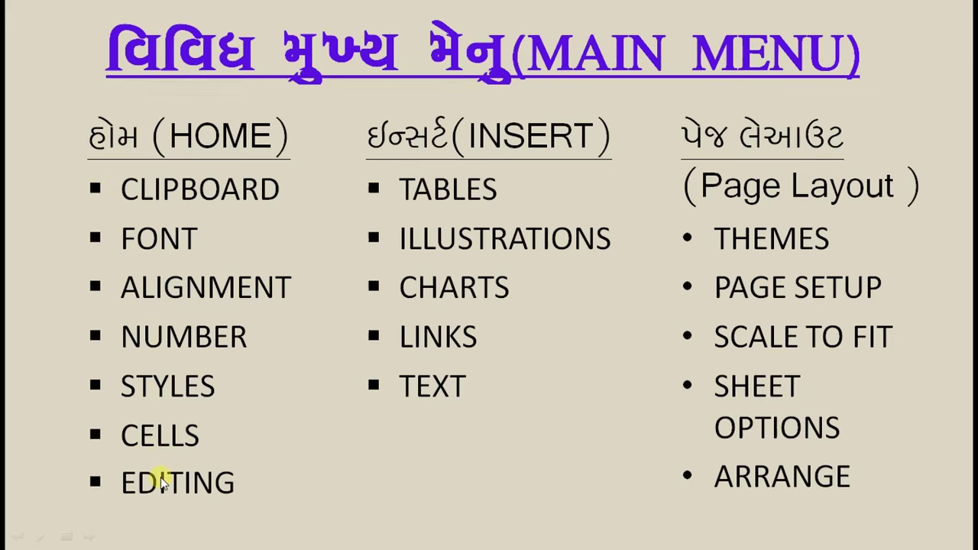
Step: Glance at MENU.xlsx, bring the MAIN MENU slide up again, then return to Excel
{"action": "key", "text": "alt+Tab"}
{"action": "key", "text": "alt+Tab"}
{"action": "key", "text": "alt+Tab"}
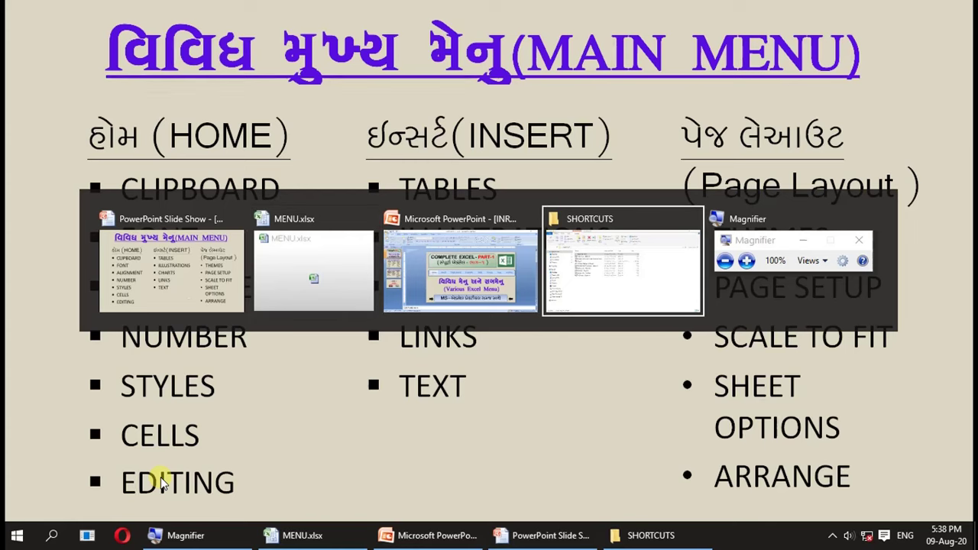
{"action": "key", "text": "alt+Tab"}
{"action": "key", "text": "alt+Tab"}
{"action": "key", "text": "alt+Tab"}
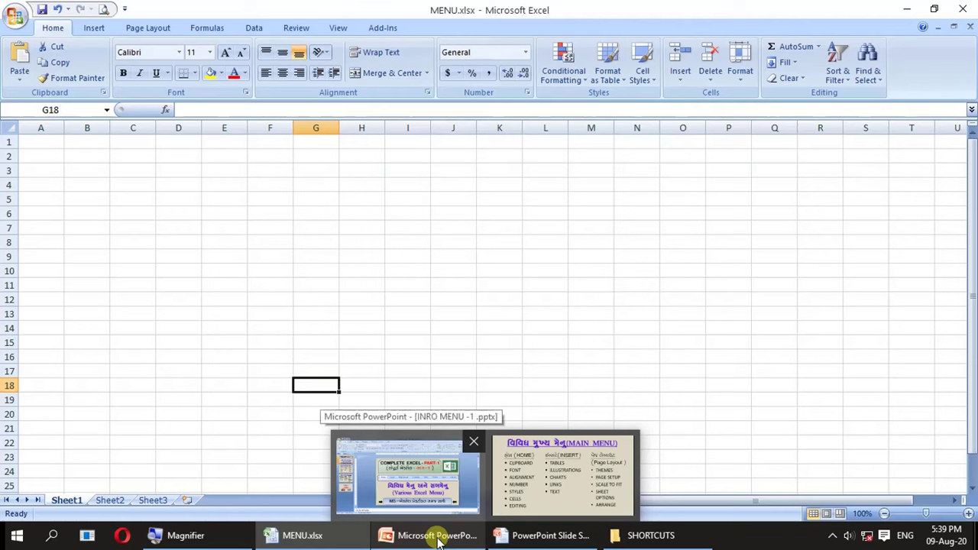
{"action": "mouse_move", "coordinate": [542, 535]}
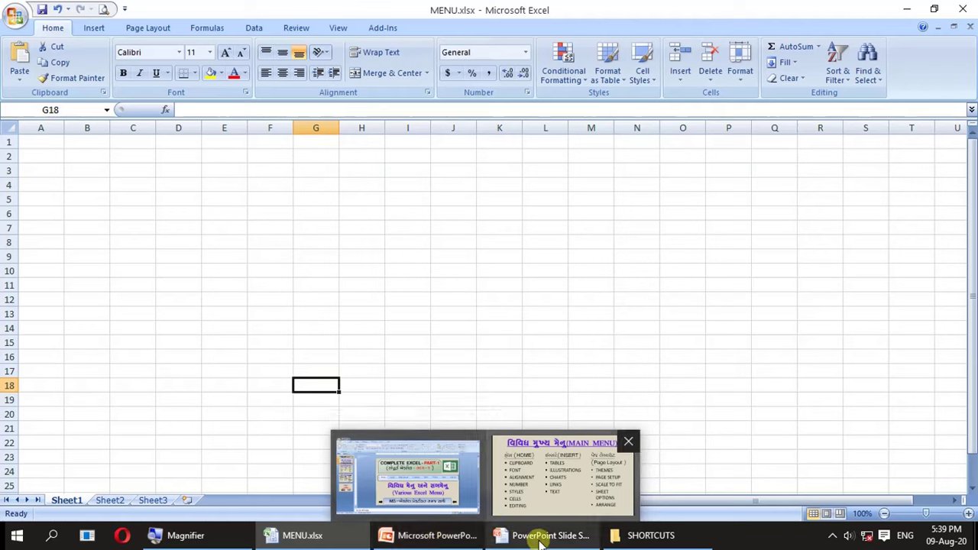
{"action": "left_click", "coordinate": [535, 538]}
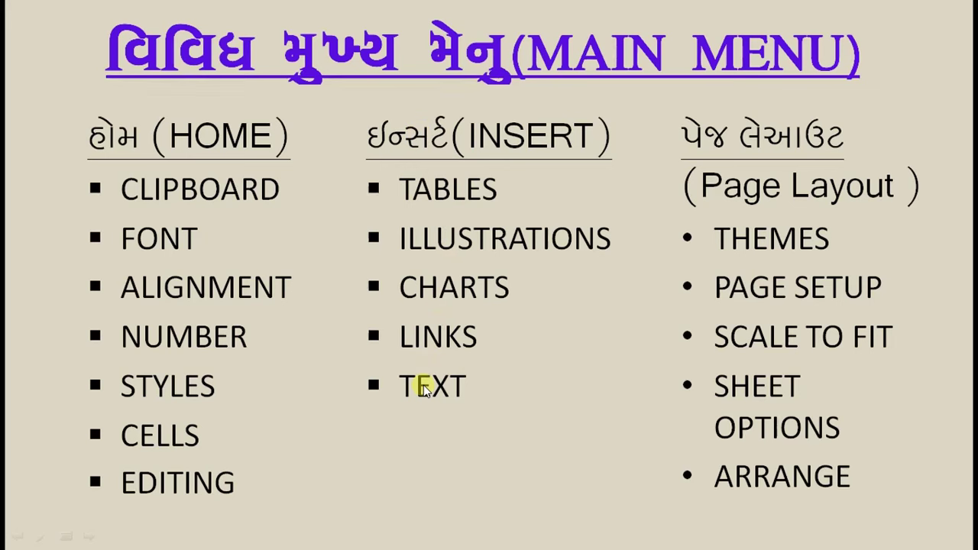
{"action": "key", "text": "alt+Tab"}
{"action": "key", "text": "alt+Tab"}
{"action": "key", "text": "alt+Tab"}
{"action": "key", "text": "alt+Tab"}
{"action": "key", "text": "alt+Tab"}
{"action": "key", "text": "alt+Tab"}
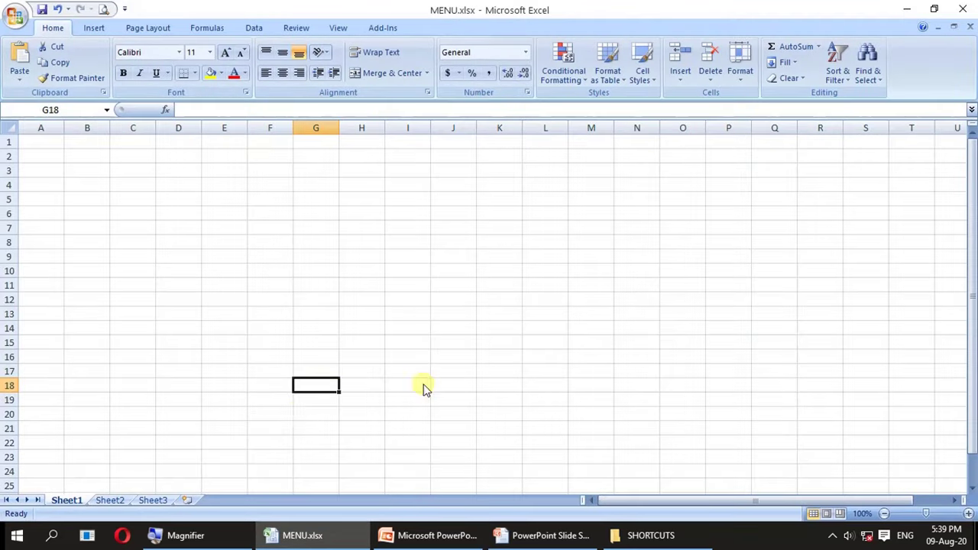
Step: Show the Insert tab, open and close the Symbol table, select C5, then return to the slide
{"action": "left_click", "coordinate": [93, 28]}
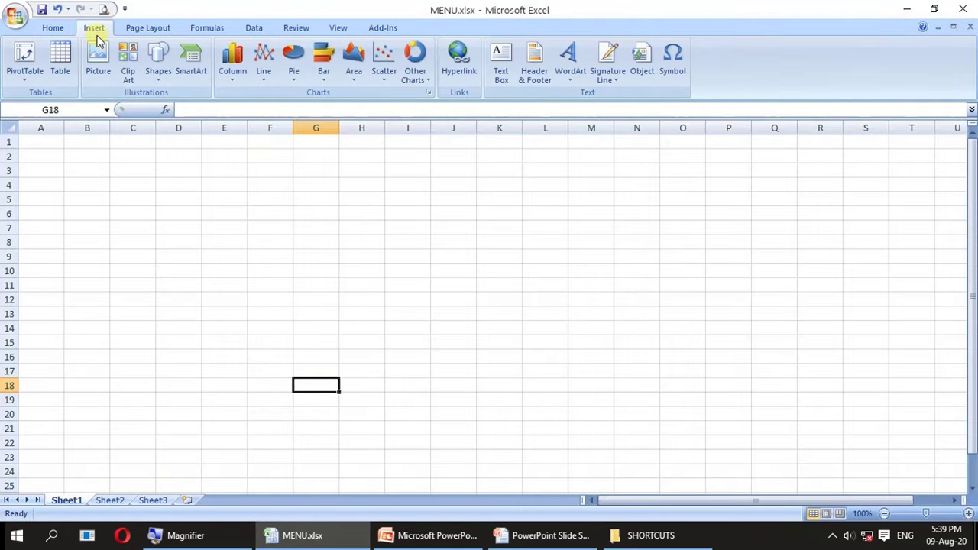
{"action": "key", "text": "super+plus"}
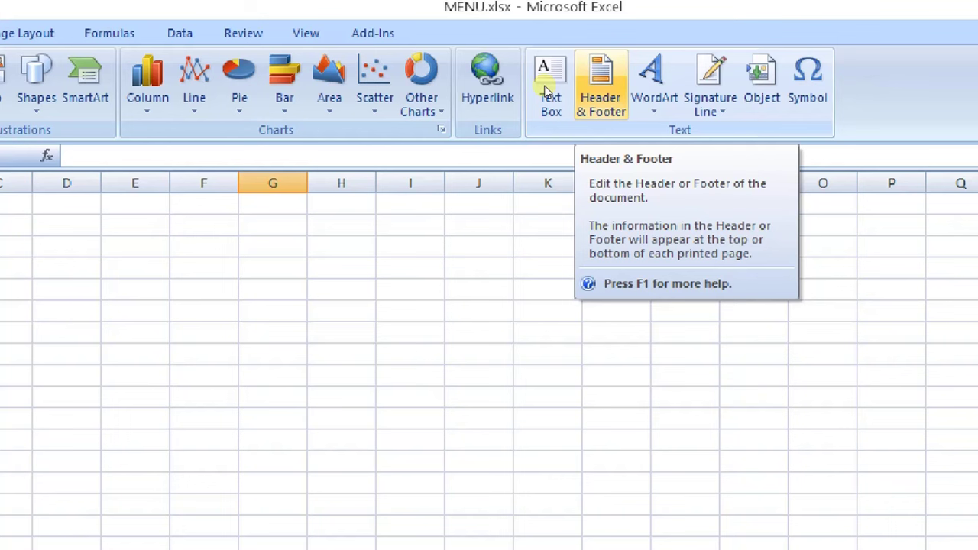
{"action": "left_click", "coordinate": [808, 76]}
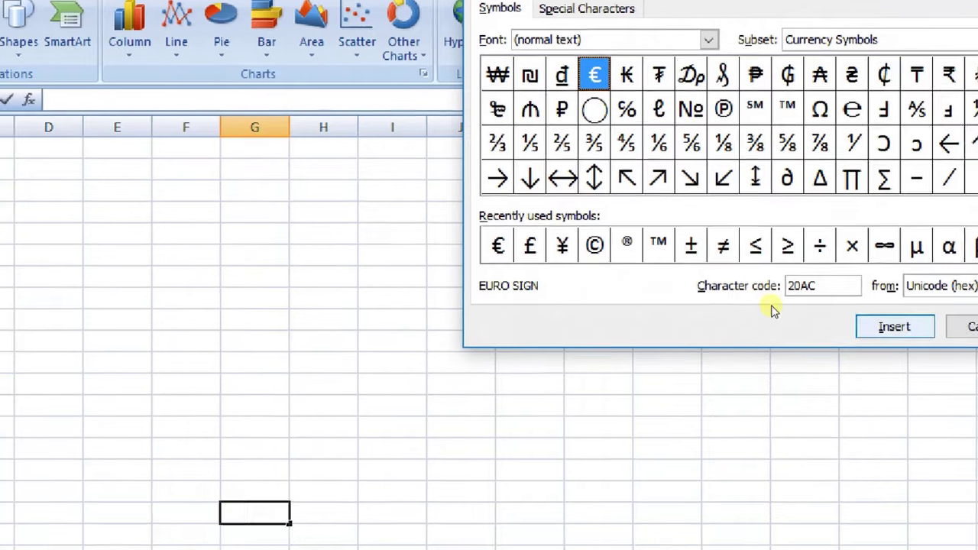
{"action": "double_click", "coordinate": [820, 191]}
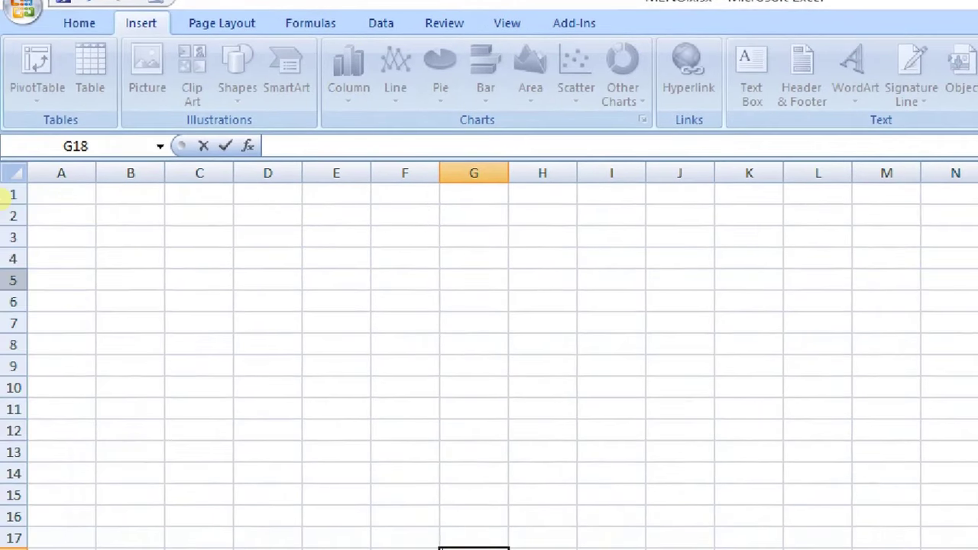
{"action": "left_click", "coordinate": [199, 279]}
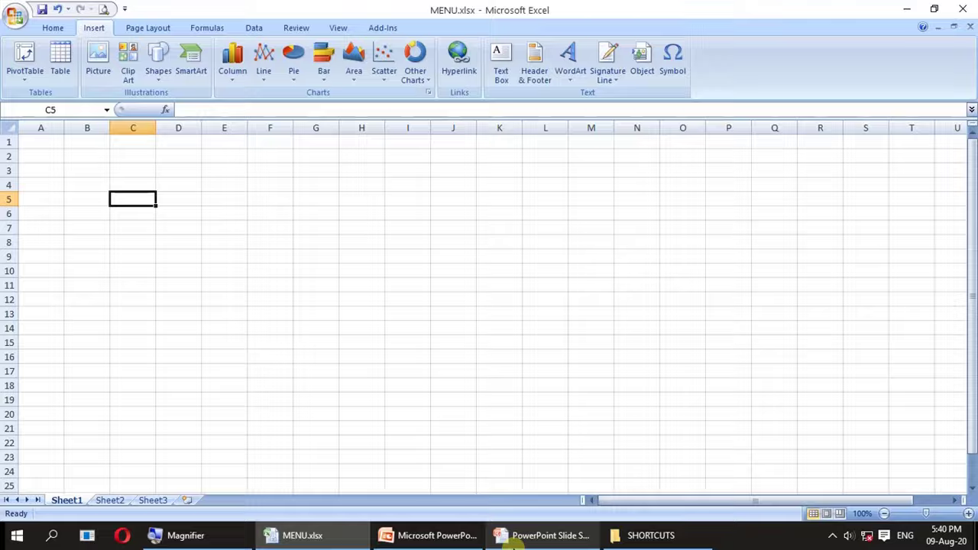
{"action": "left_click", "coordinate": [514, 537]}
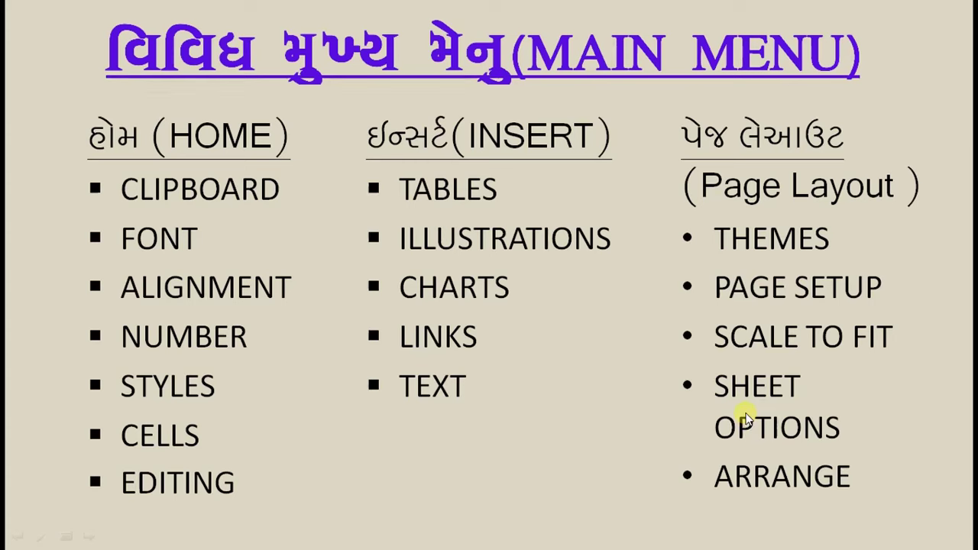
{"action": "key", "text": "alt+Tab"}
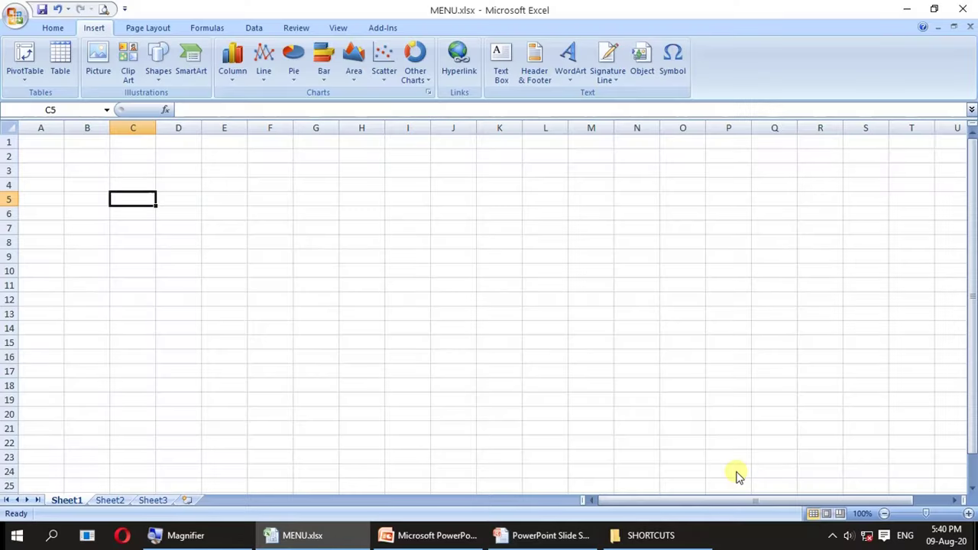
{"action": "left_click", "coordinate": [158, 30]}
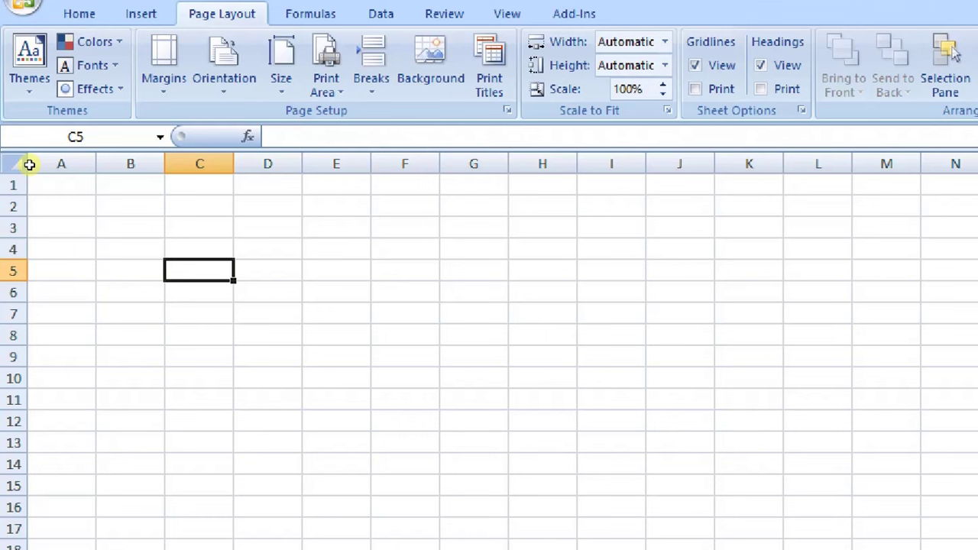
{"action": "left_click", "coordinate": [22, 80]}
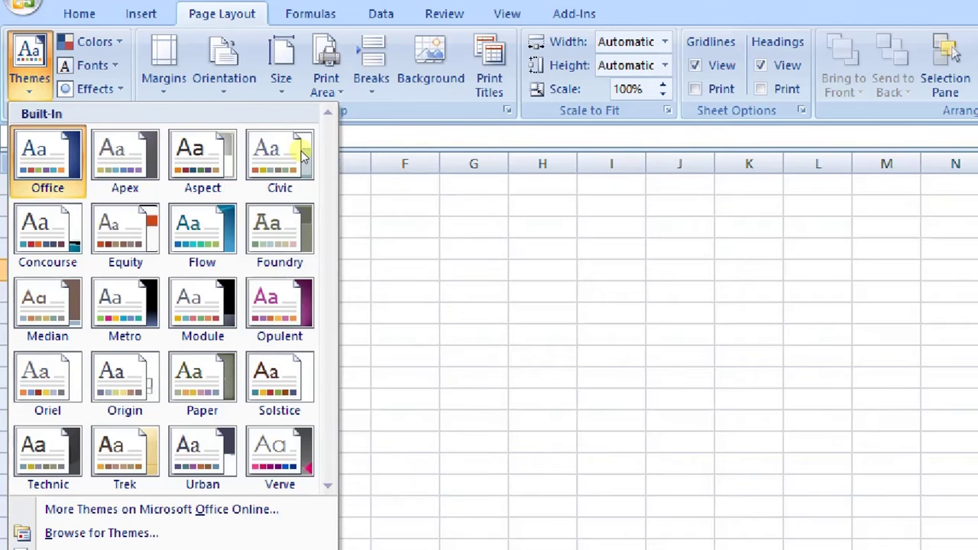
{"action": "left_click", "coordinate": [301, 180]}
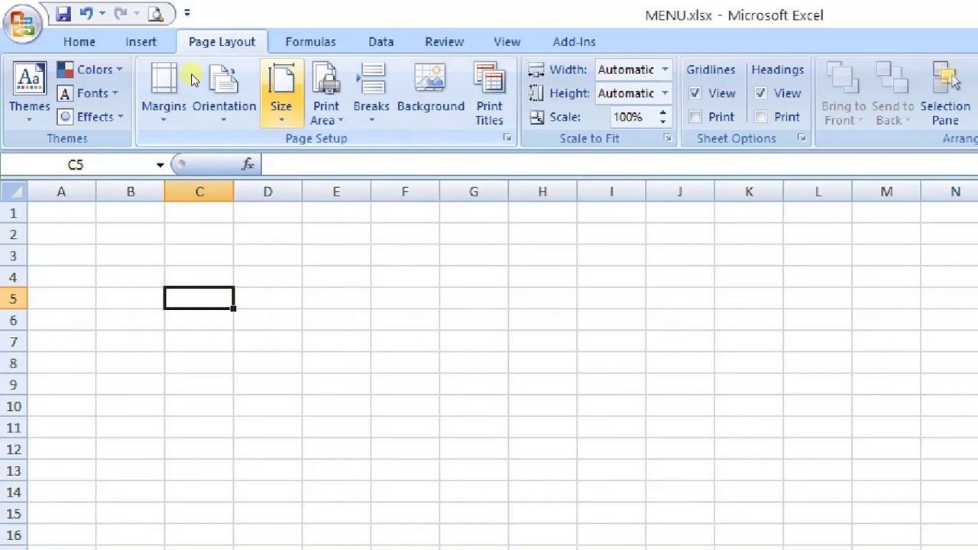
{"action": "key", "text": "alt+p"}
{"action": "key", "text": "s"}
{"action": "key", "text": "z"}
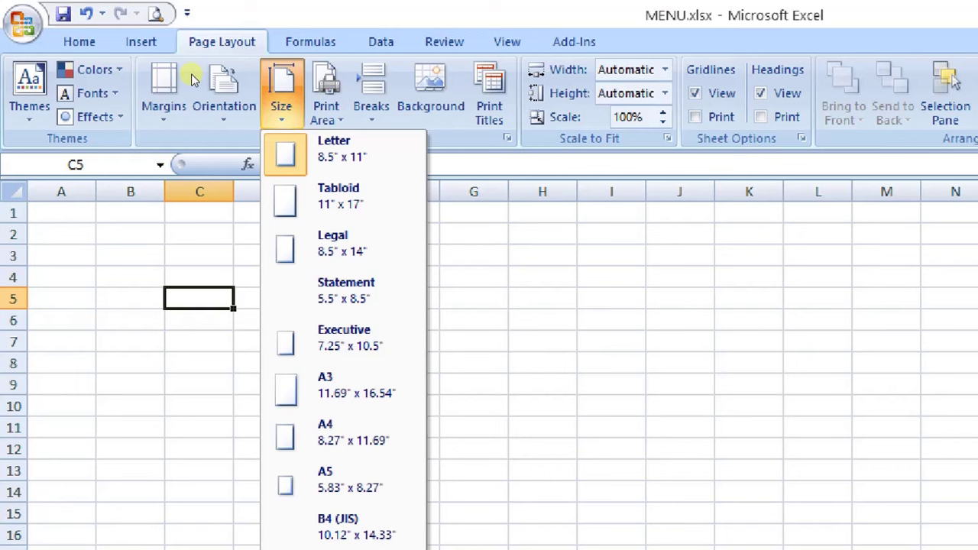
{"action": "key", "text": "Right"}
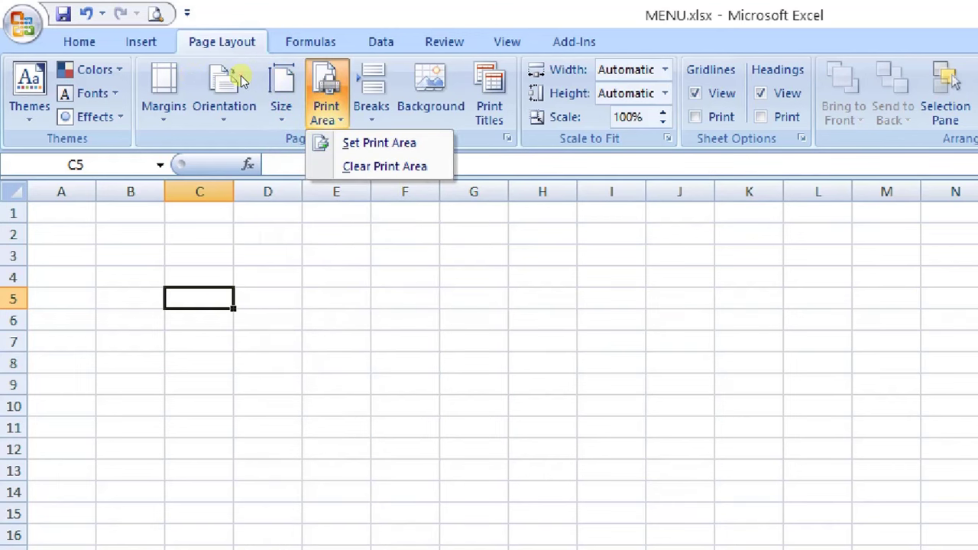
{"action": "key", "text": "Right"}
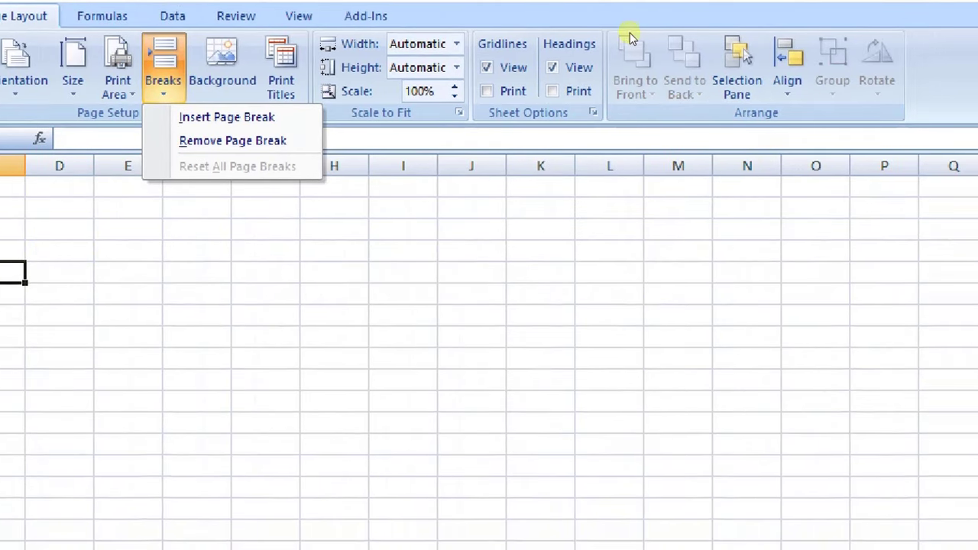
{"action": "left_click", "coordinate": [409, 126]}
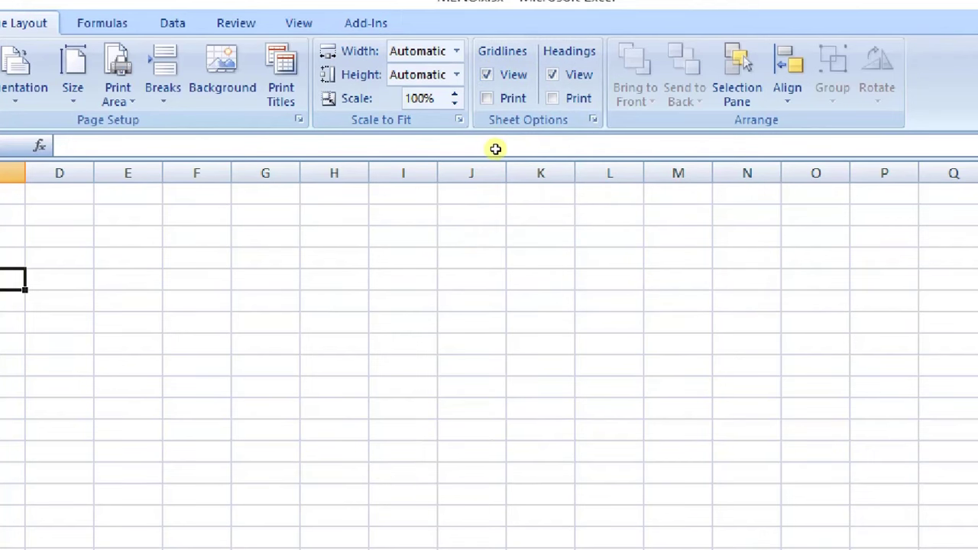
{"action": "left_click", "coordinate": [486, 74]}
{"action": "left_click", "coordinate": [486, 75]}
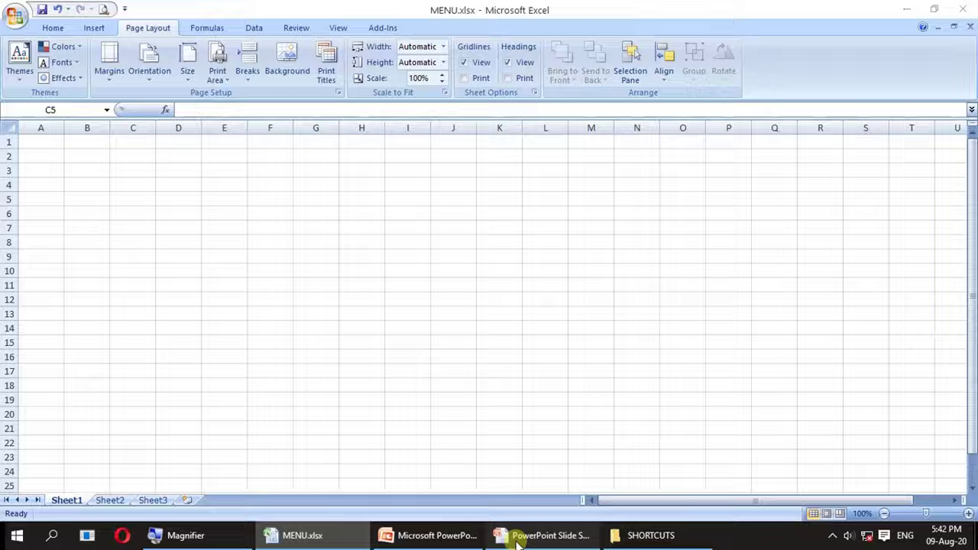
Step: Bring up the slide show and advance to the Formula, Data, Review and View slide
{"action": "left_click", "coordinate": [516, 543]}
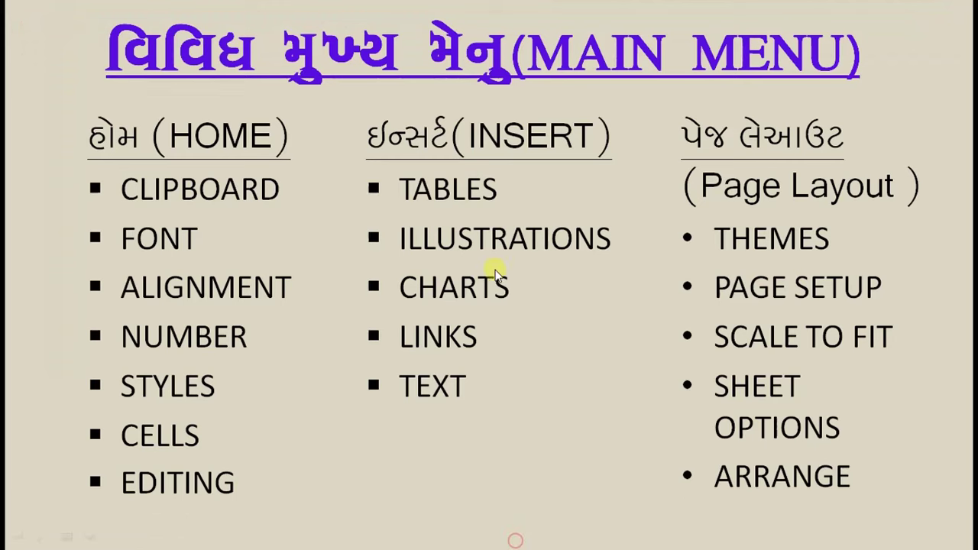
{"action": "left_click", "coordinate": [584, 274]}
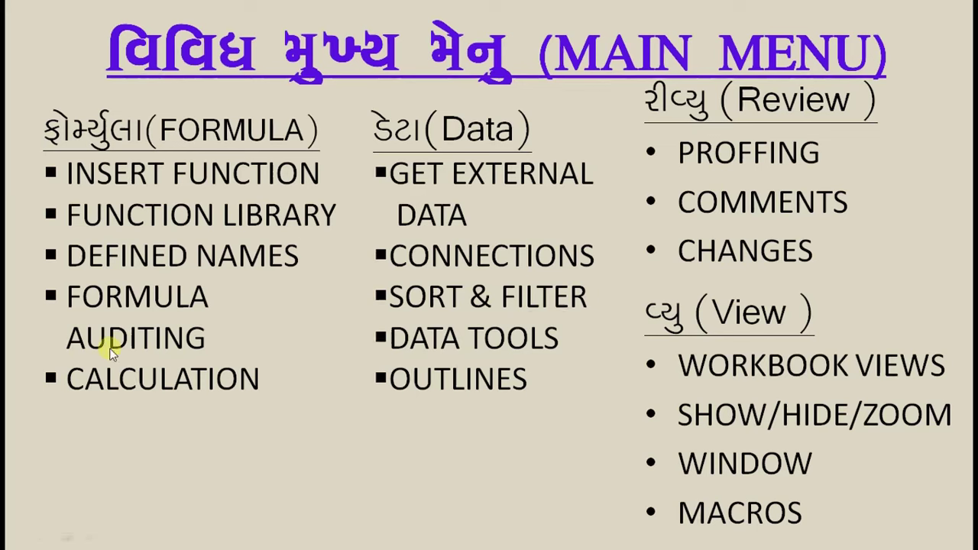
Step: Switch back to MENU.xlsx, display the Formulas tab and move to cell D3
{"action": "key", "text": "alt+Tab"}
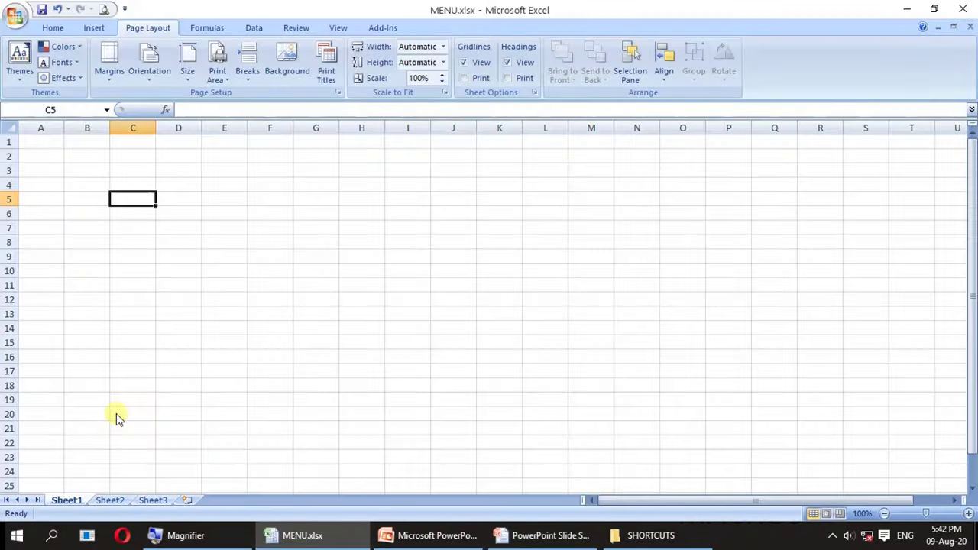
{"action": "key", "text": "alt+Tab"}
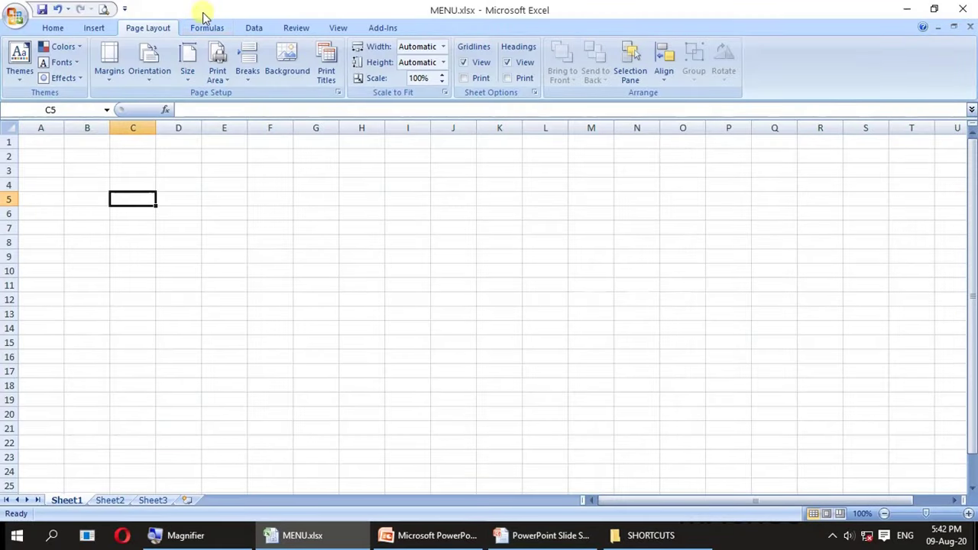
{"action": "left_click", "coordinate": [206, 28]}
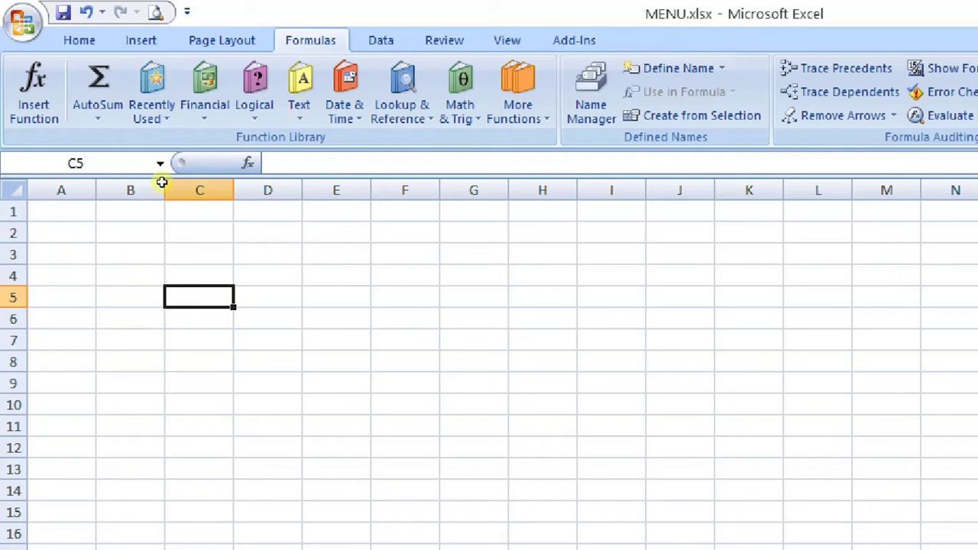
{"action": "key", "text": "Right"}
{"action": "key", "text": "Up"}
{"action": "key", "text": "Up"}
Step: Start =SUM( with E5 in D3, cancel it, and open Insert Function with Shift+F3
{"action": "type", "text": "="}
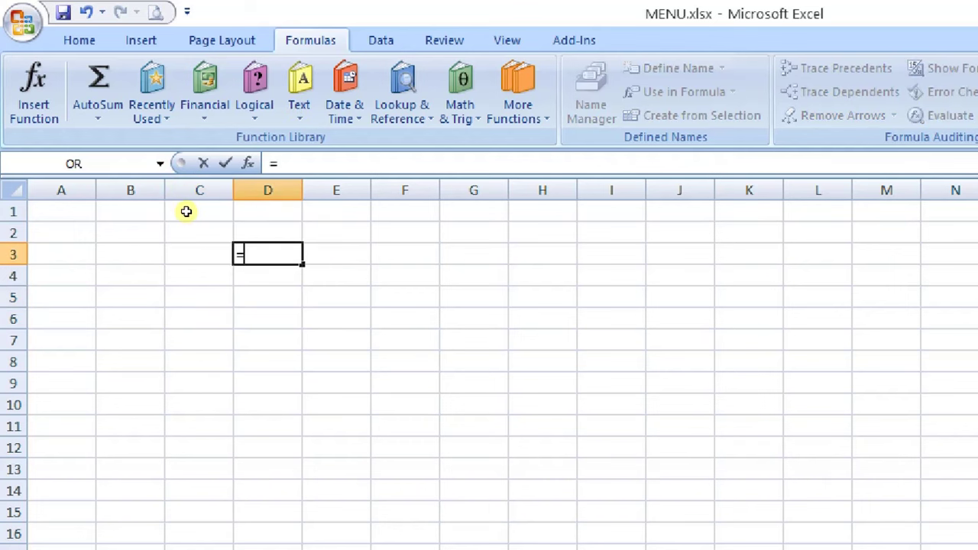
{"action": "type", "text": "sum("}
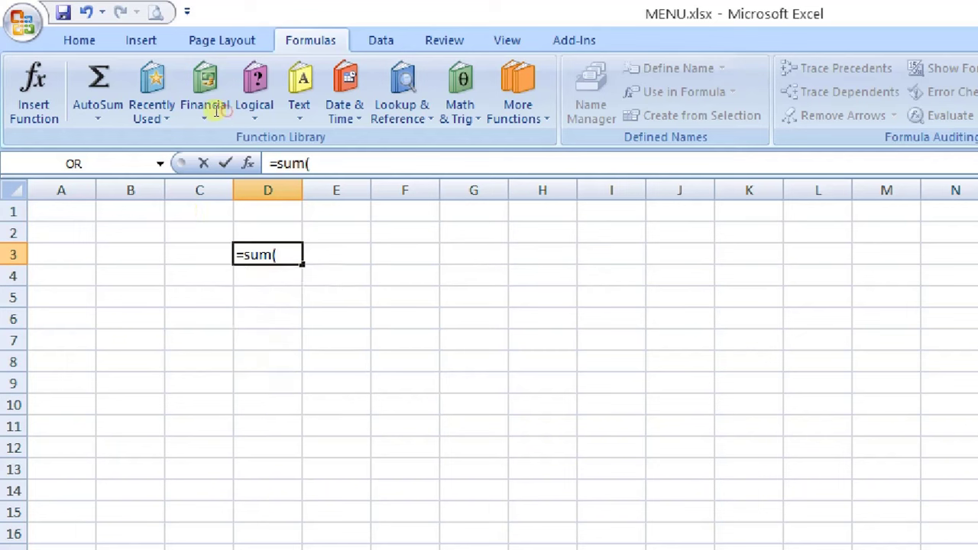
{"action": "key", "text": "shift+Left"}
{"action": "key", "text": "shift+Left"}
{"action": "key", "text": "shift+Left"}
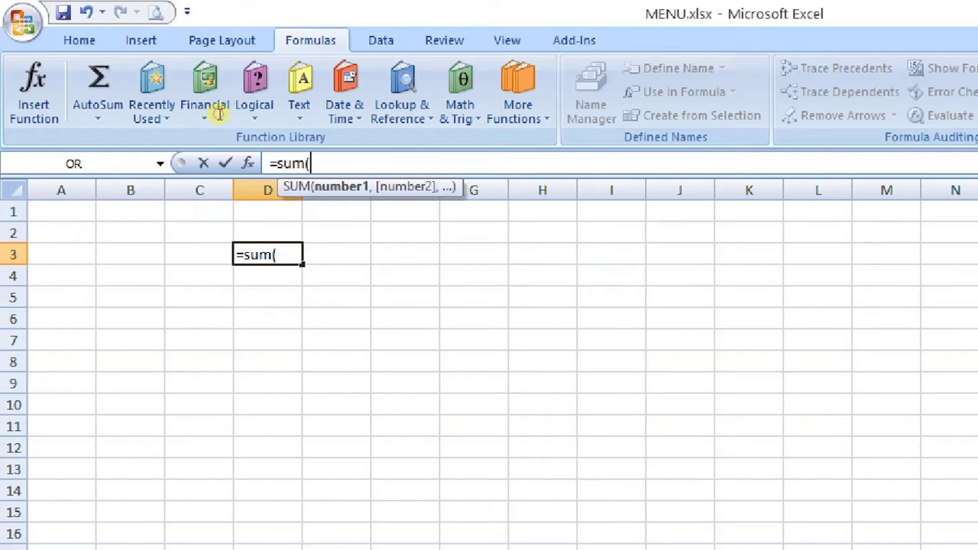
{"action": "key", "text": "Right"}
{"action": "key", "text": "Down"}
{"action": "key", "text": "Down"}
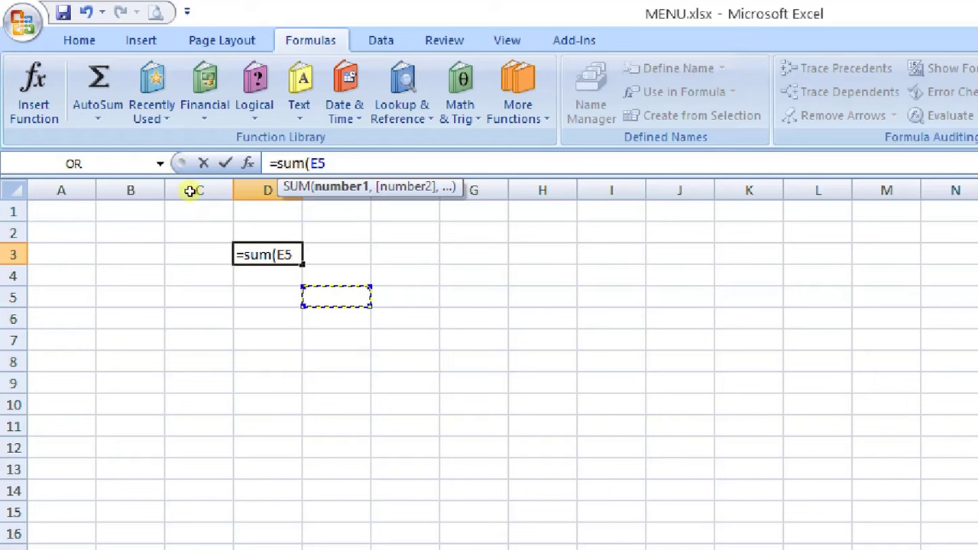
{"action": "key", "text": "Escape"}
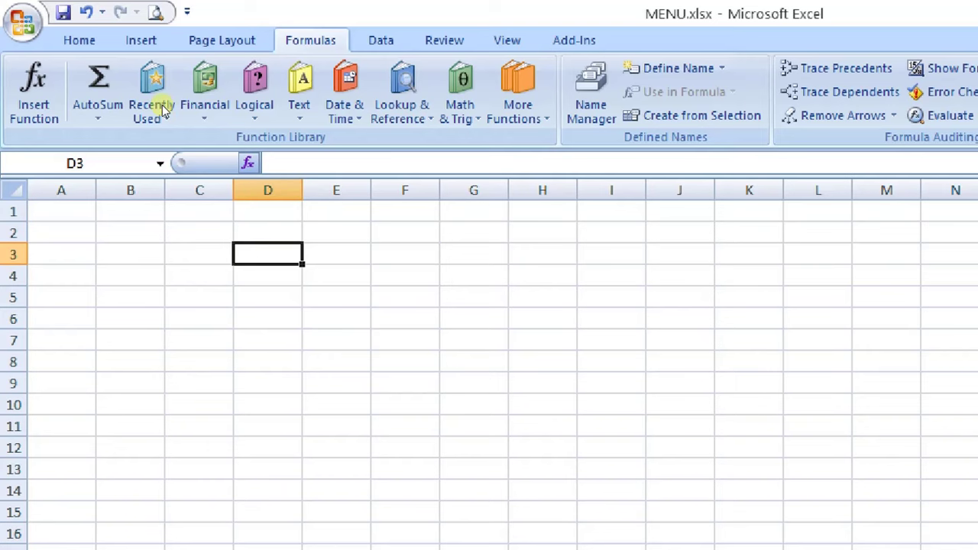
{"action": "key", "text": "shift+F3"}
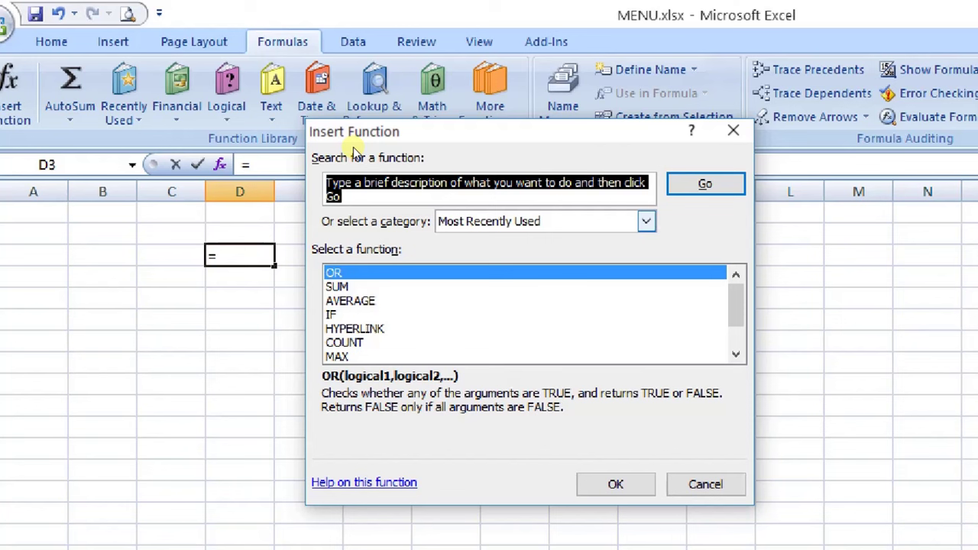
Step: Browse the Financial, Math & Trig, Database and Text categories, then cancel the D3 entry
{"action": "key", "text": "alt+c"}
{"action": "key", "text": "alt+Down"}
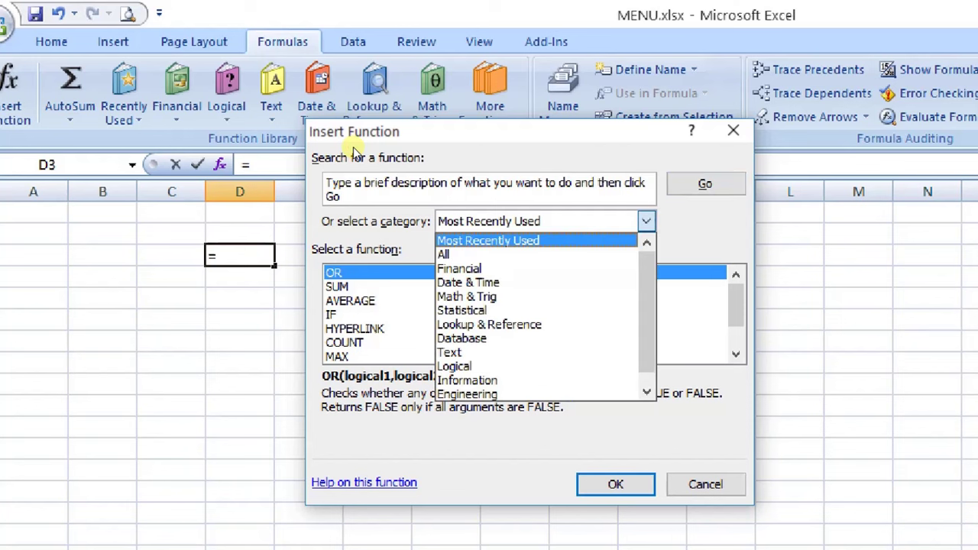
{"action": "key", "text": "Down"}
{"action": "key", "text": "Down"}
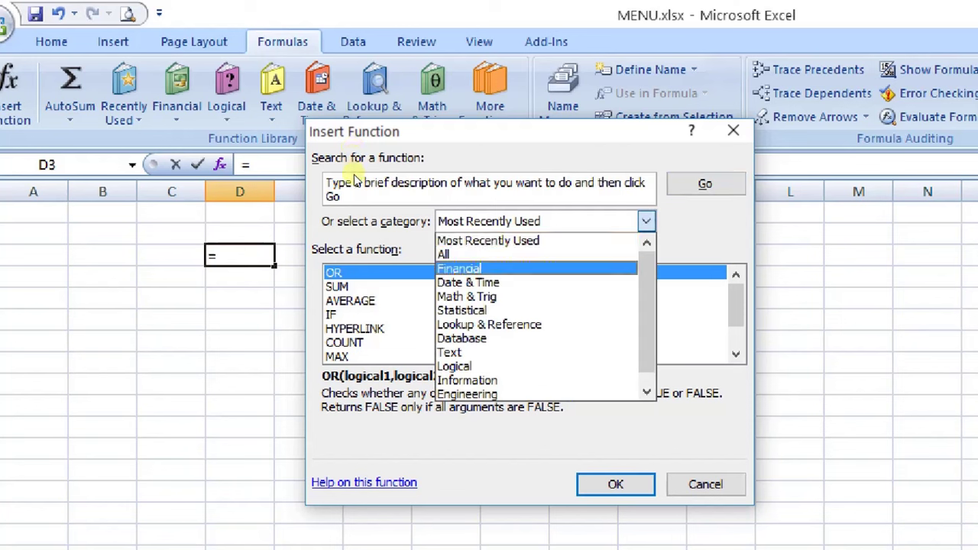
{"action": "key", "text": "Down"}
{"action": "key", "text": "Down"}
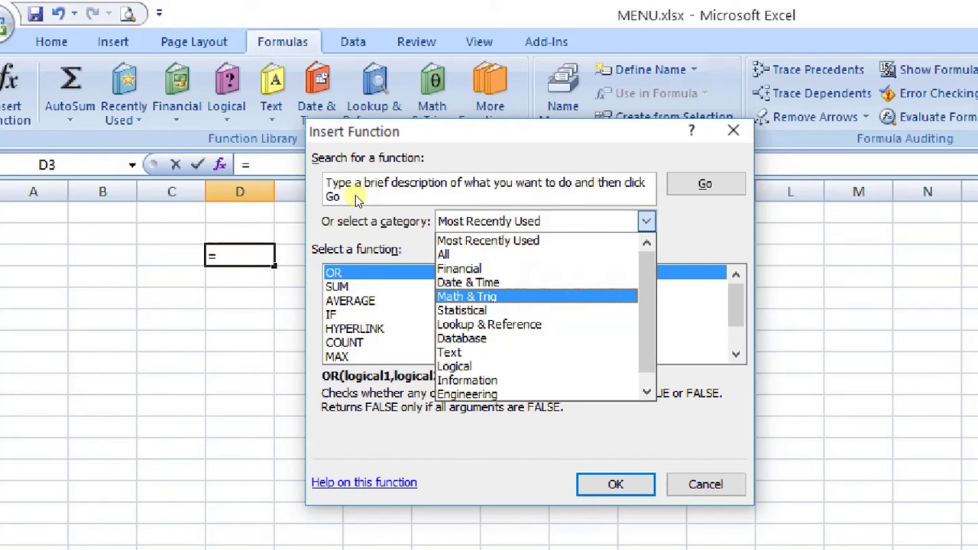
{"action": "key", "text": "Down"}
{"action": "key", "text": "Up"}
{"action": "key", "text": "Down"}
{"action": "key", "text": "Down"}
{"action": "key", "text": "Down"}
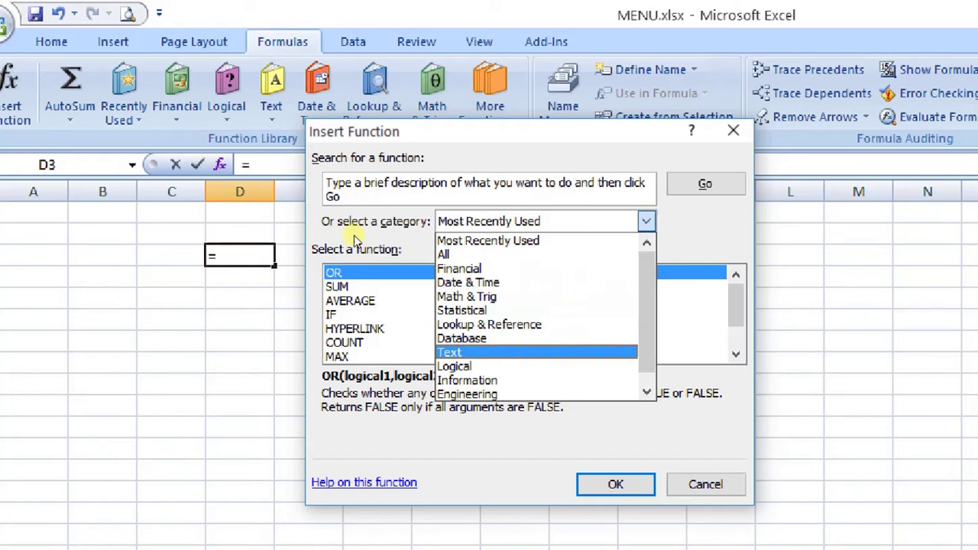
{"action": "key", "text": "Up"}
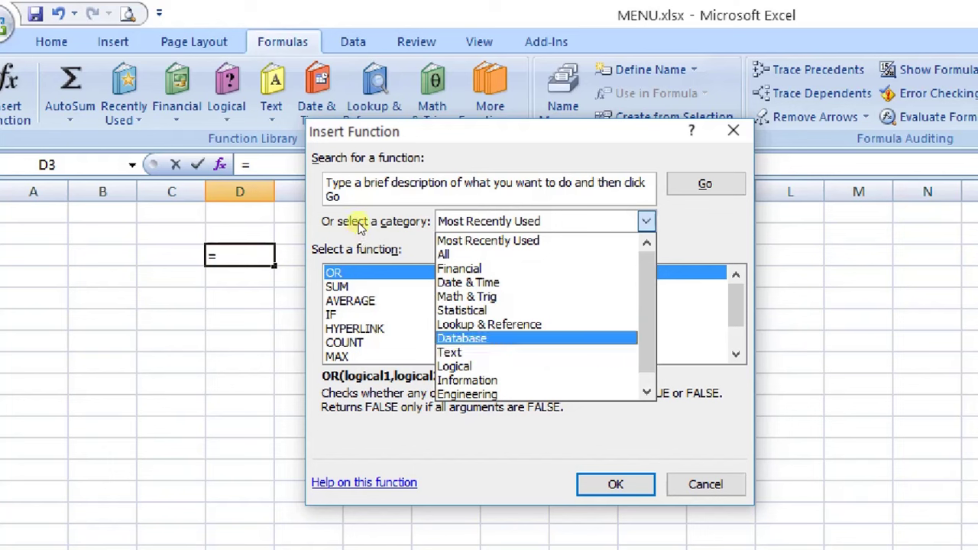
{"action": "key", "text": "Down"}
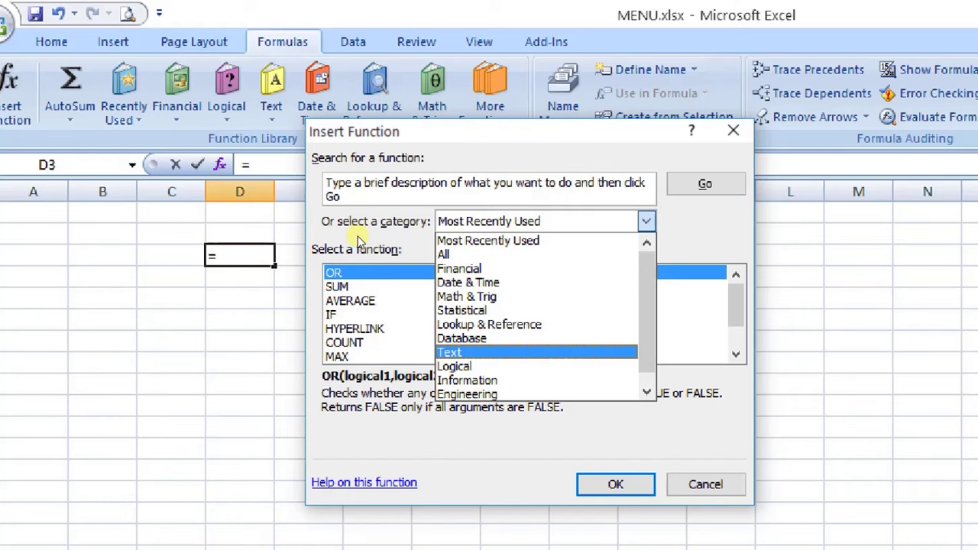
{"action": "key", "text": "Escape"}
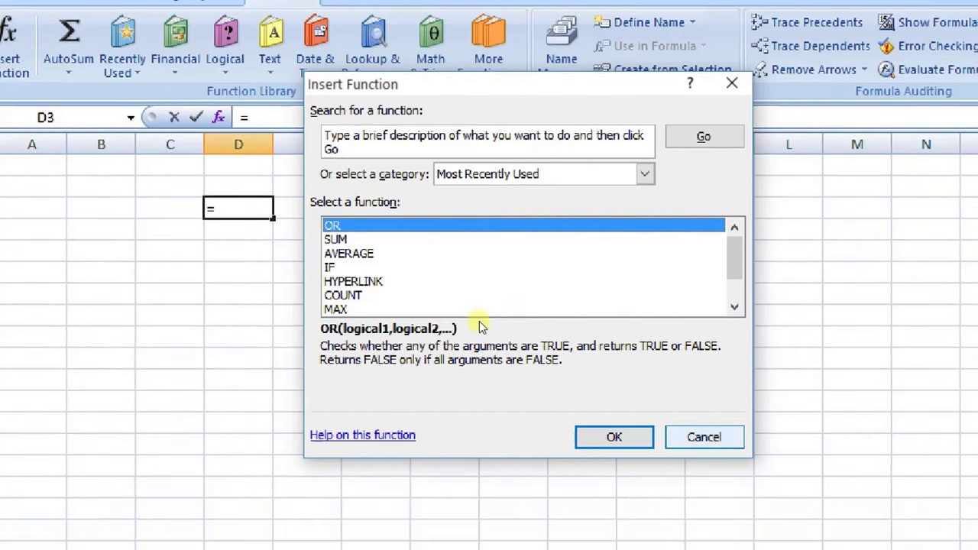
{"action": "key", "text": "Escape"}
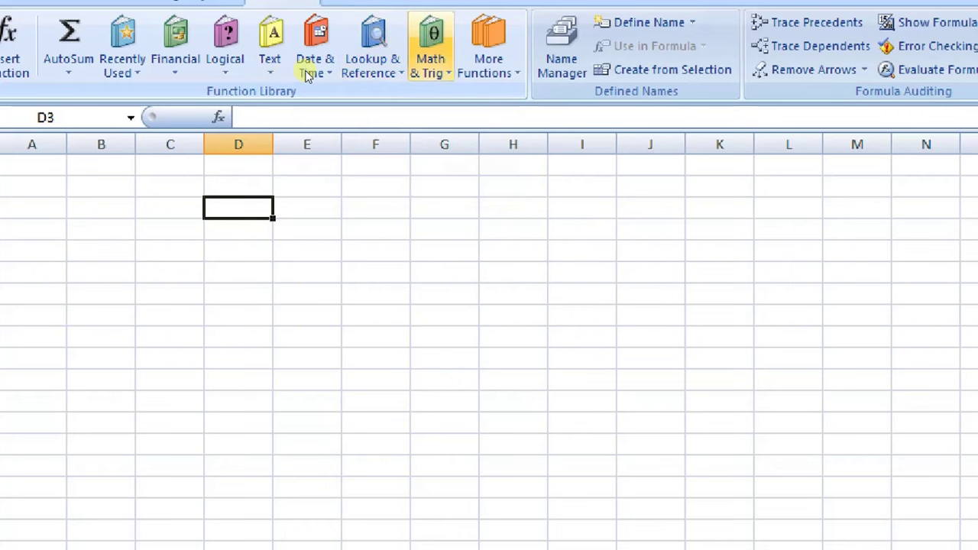
Step: Browse the Statistical functions under More Functions, then move the active cell to E2
{"action": "key", "text": "alt+m"}
{"action": "key", "text": "q"}
{"action": "key", "text": "s"}
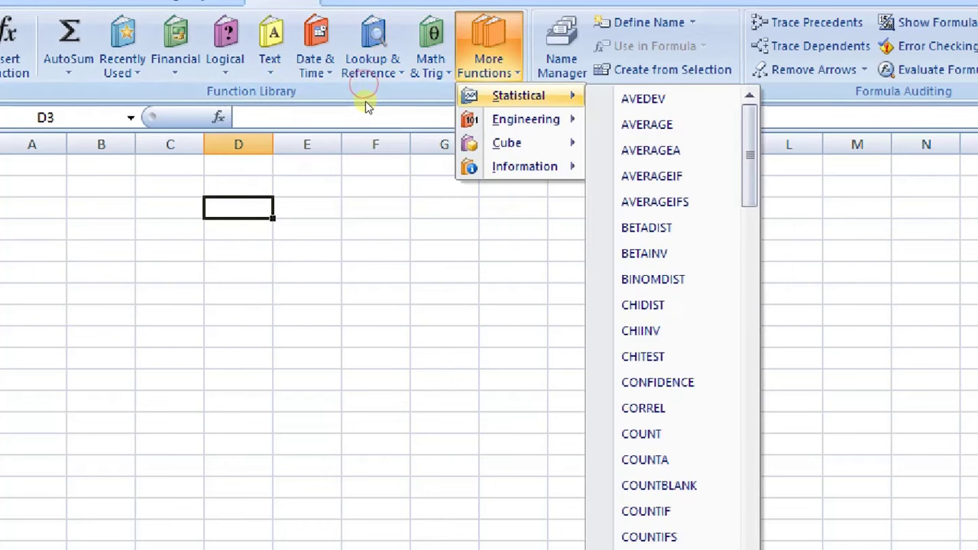
{"action": "key", "text": "Up"}
{"action": "key", "text": "Right"}
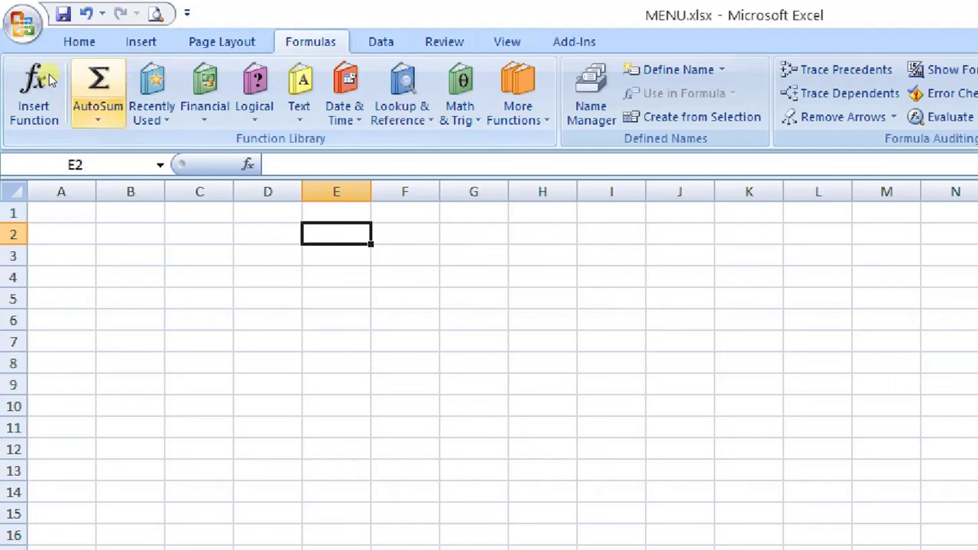
Step: View the AutoSum Sum, Average, Max and Min options, then return to the MAIN MENU slide
{"action": "left_click", "coordinate": [98, 111]}
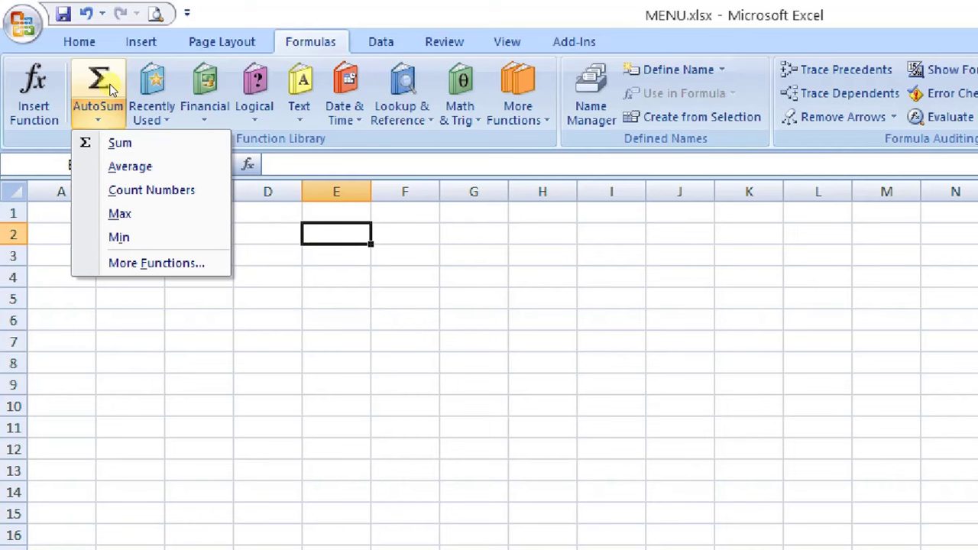
{"action": "left_click", "coordinate": [302, 243]}
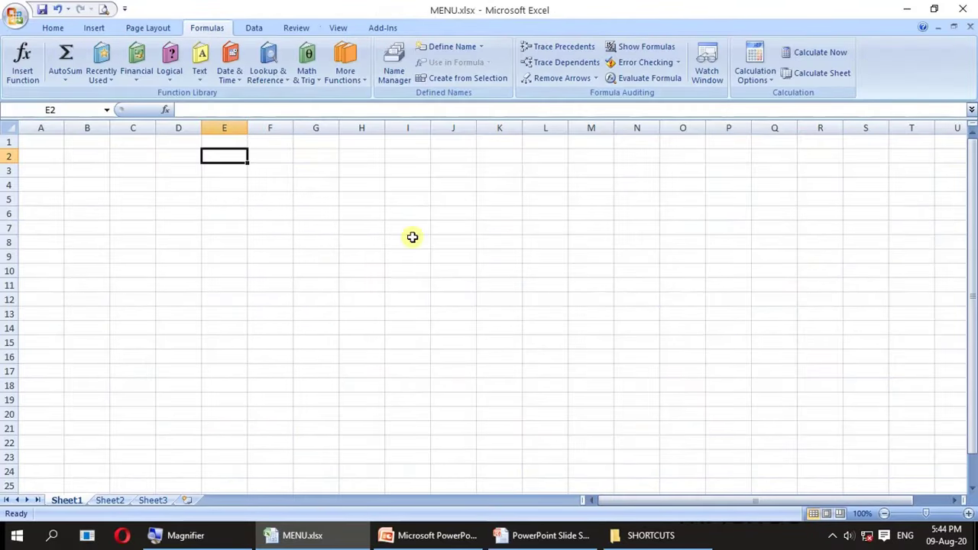
{"action": "left_click", "coordinate": [539, 539]}
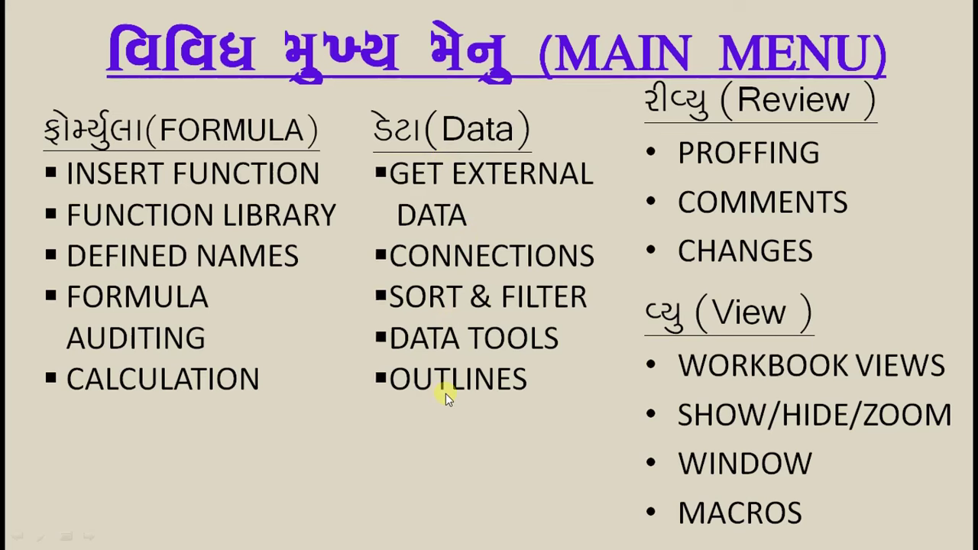
Step: Return to MENU.xlsx and display the Data tab's import, sort and filter commands
{"action": "key", "text": "alt+Tab"}
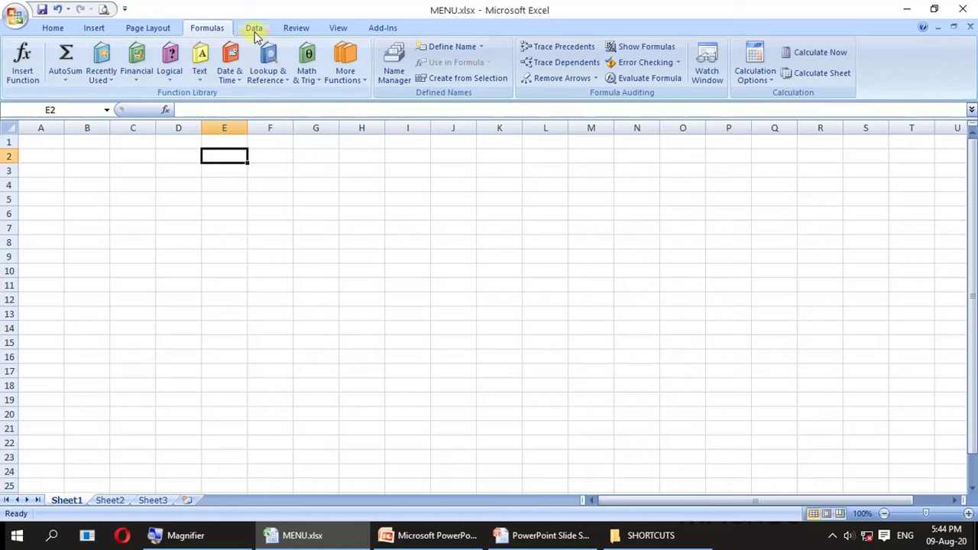
{"action": "left_click", "coordinate": [254, 31]}
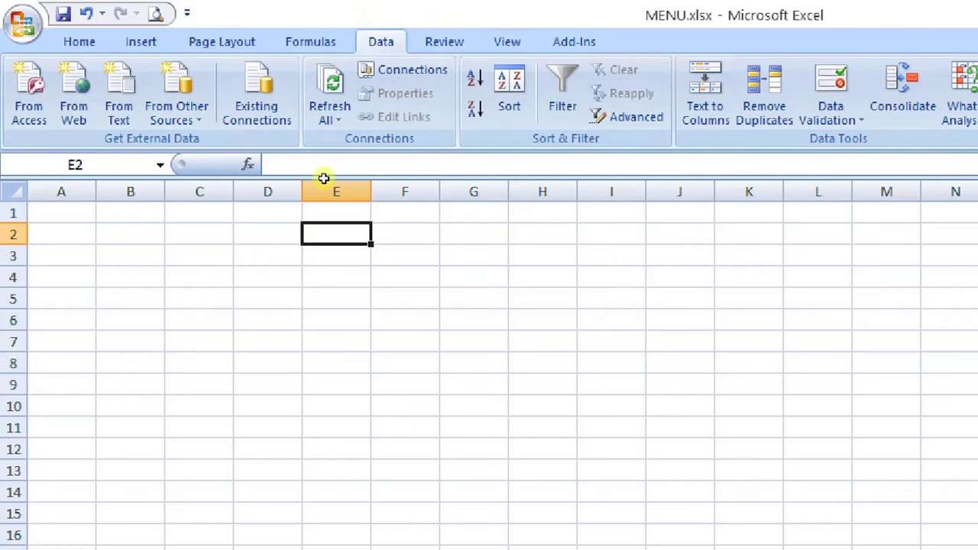
{"action": "left_click", "coordinate": [627, 116]}
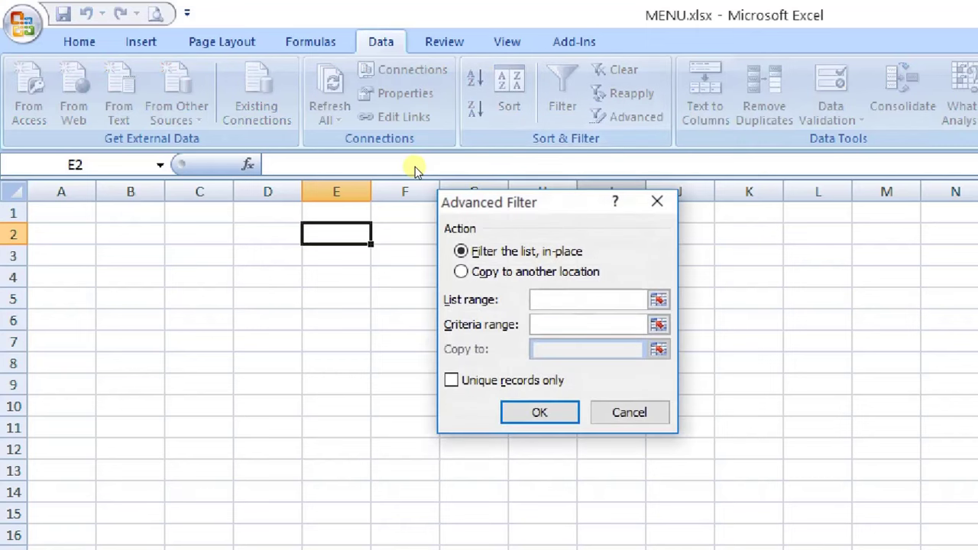
{"action": "key", "text": "Escape"}
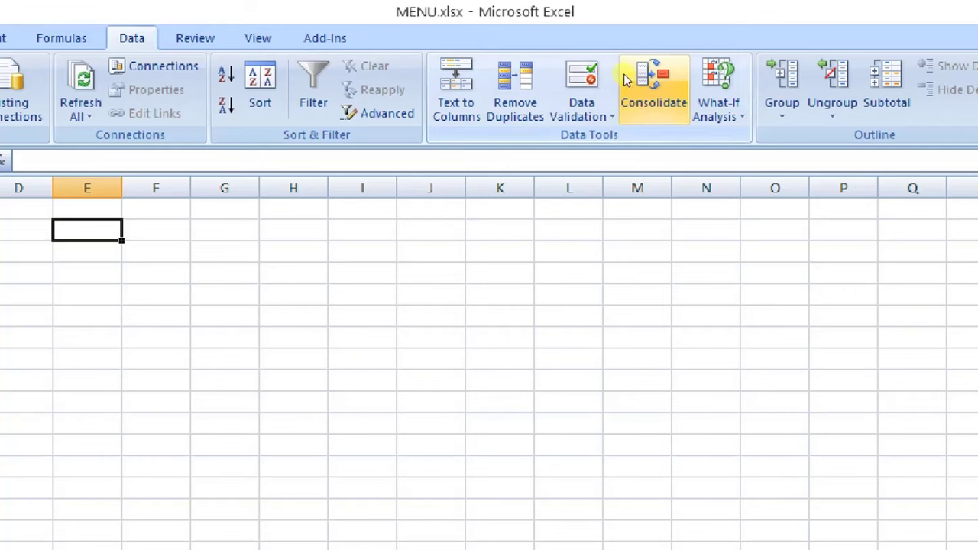
Step: Preview the What-If Analysis options, then bring the MAIN MENU slide show back to the front
{"action": "left_click", "coordinate": [719, 88]}
{"action": "key", "text": "Escape"}
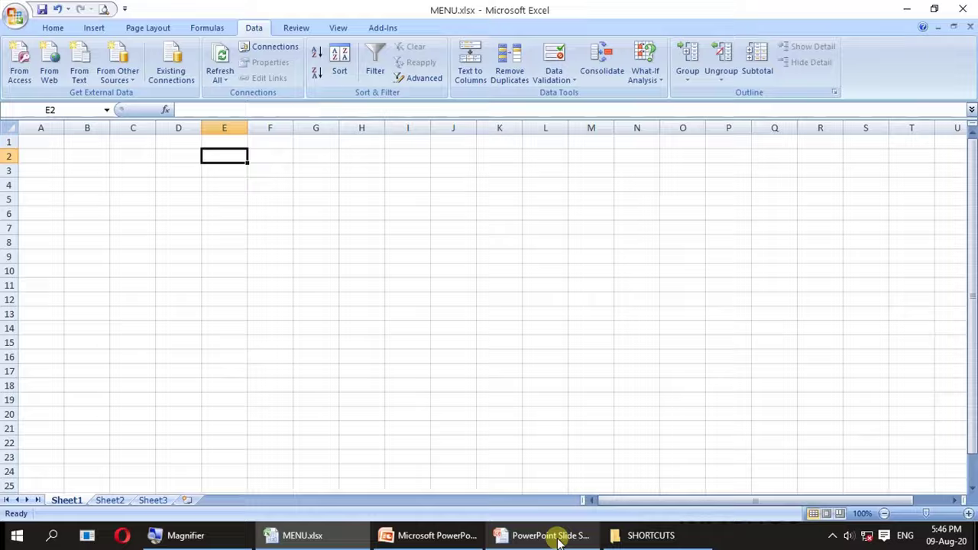
{"action": "left_click", "coordinate": [556, 537]}
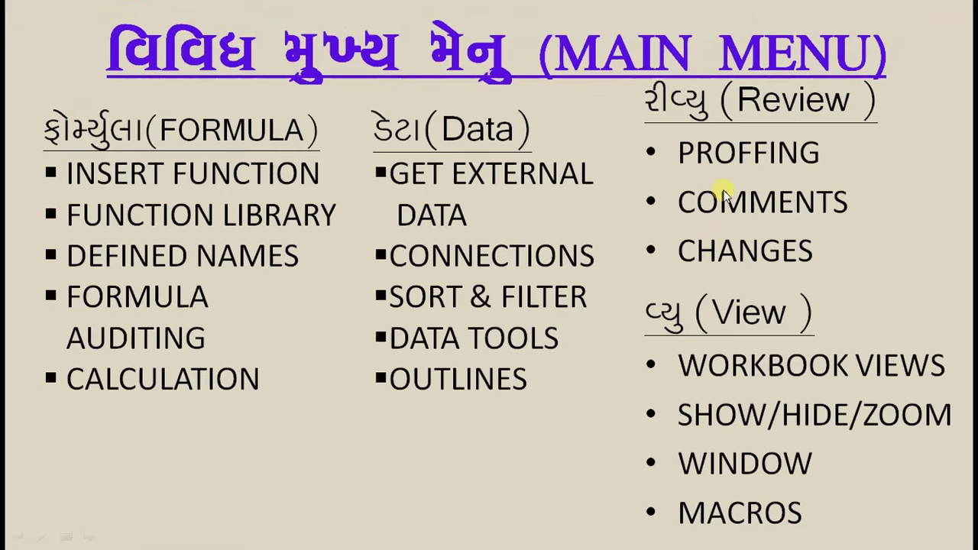
Step: Show the Review tab commands in MENU.xlsx, then return to the MAIN MENU slide
{"action": "key", "text": "alt+Tab"}
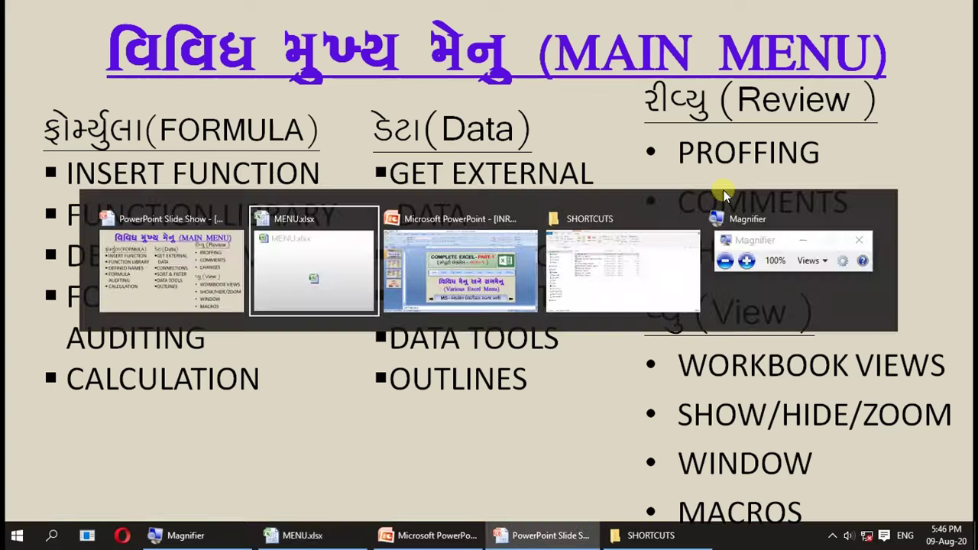
{"action": "left_click", "coordinate": [296, 27]}
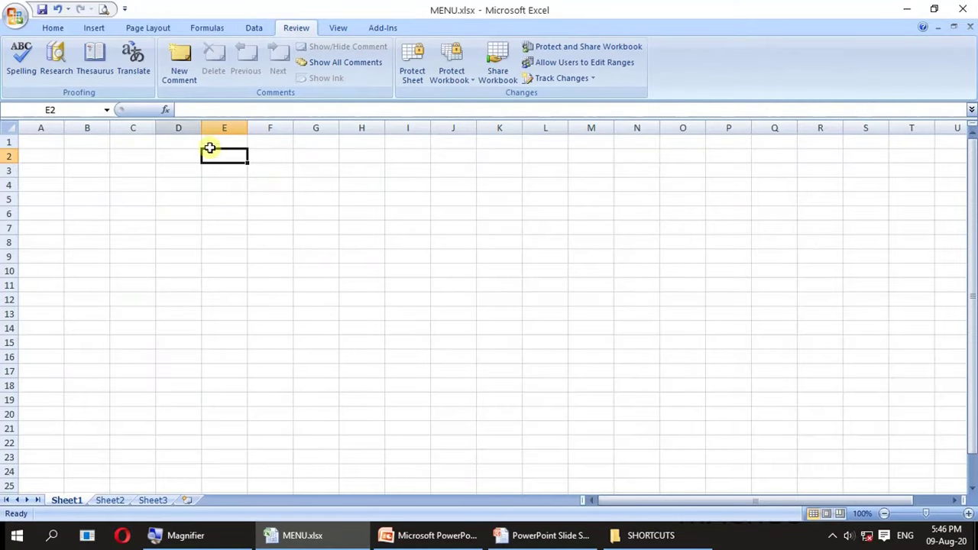
{"action": "key", "text": "super+plus"}
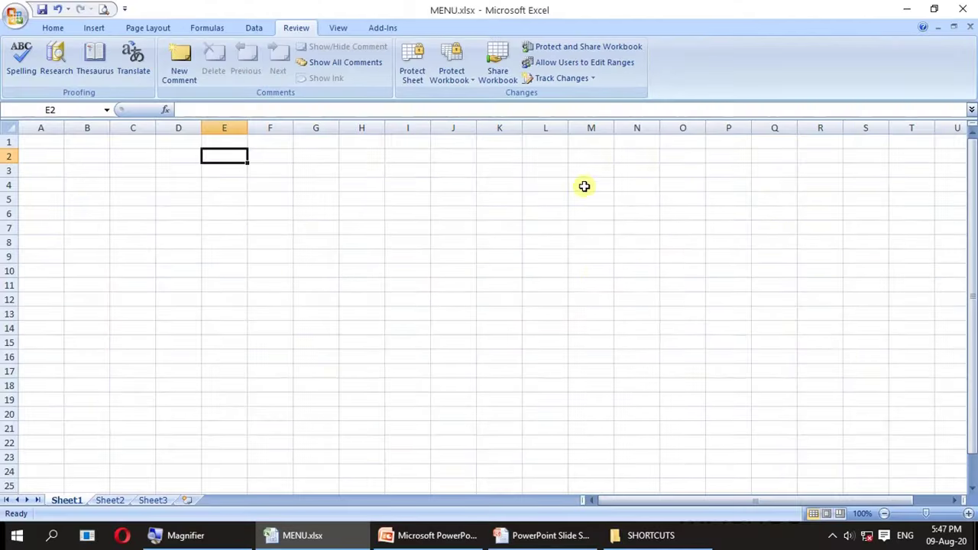
{"action": "left_click", "coordinate": [566, 536]}
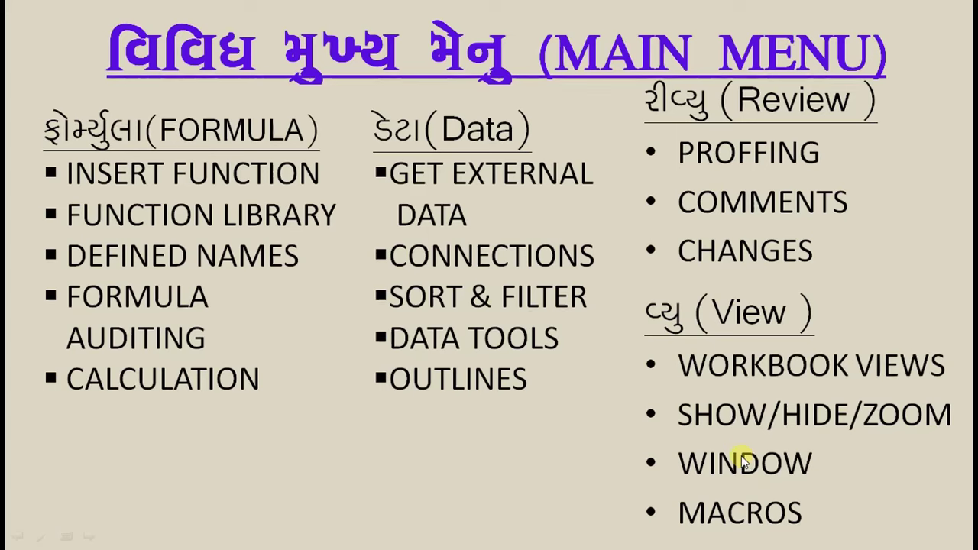
Step: Return to MENU.xlsx and show the View tab's view, show/hide, zoom and window commands
{"action": "key", "text": "alt+Tab"}
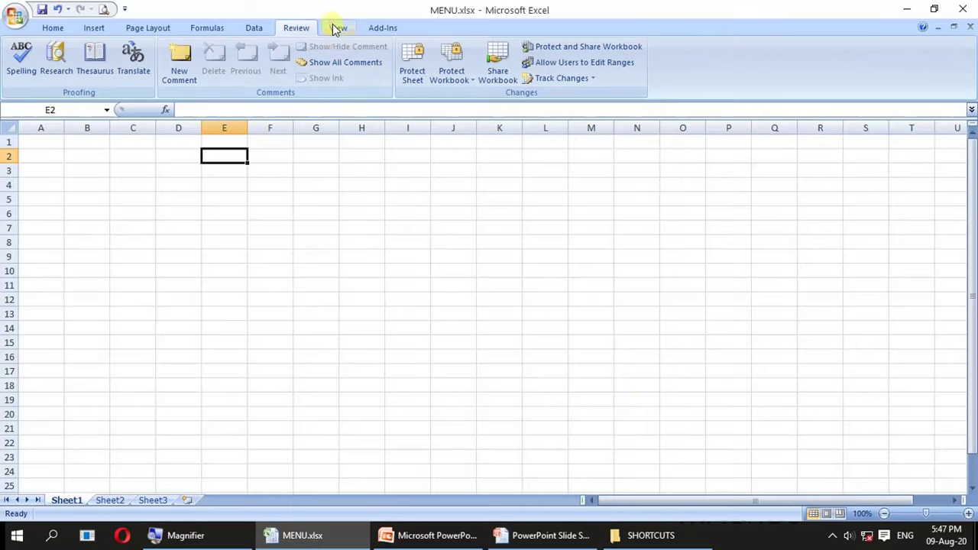
{"action": "left_click", "coordinate": [334, 29]}
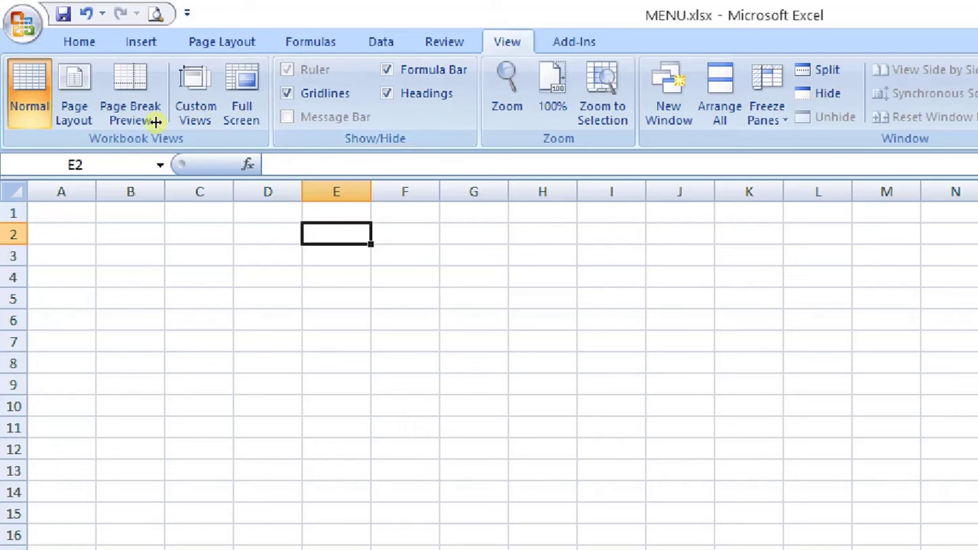
Step: Start editing cell E2 with F2, then cancel without changes
{"action": "key", "text": "F2"}
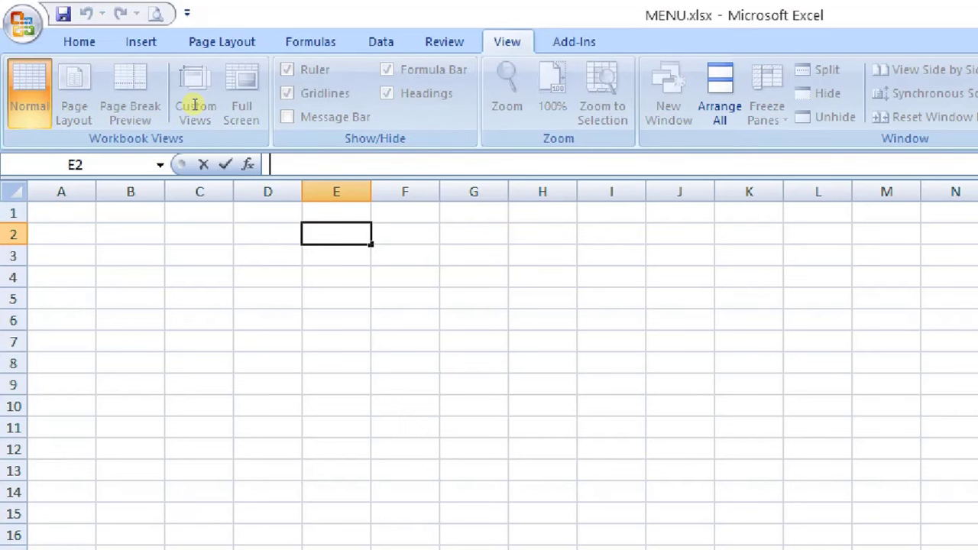
{"action": "key", "text": "Escape"}
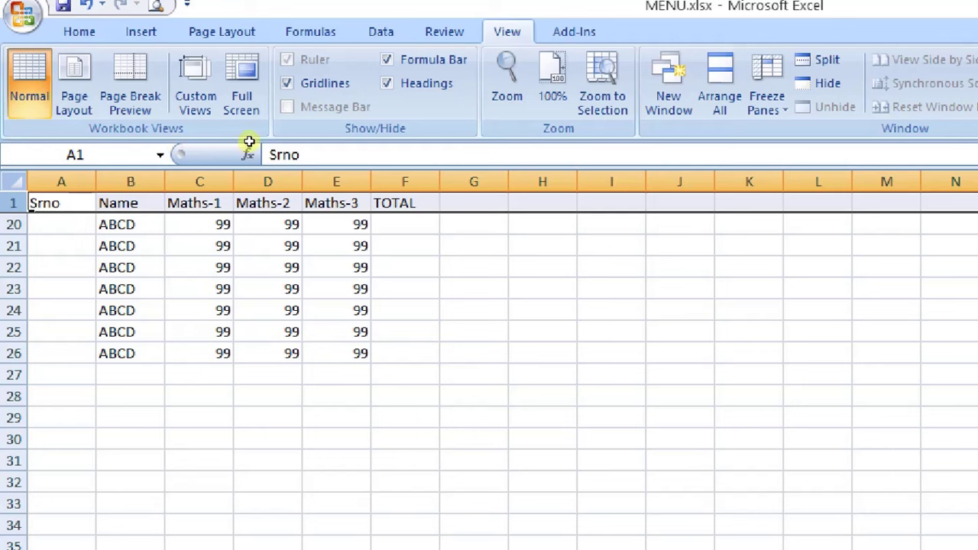
Step: Jump to cell B21 via the Name Box and select across the marks block, ending on C23
{"action": "key", "text": "ctrl+Right"}
{"action": "left_click", "coordinate": [77, 154]}
{"action": "type", "text": "B21"}
{"action": "key", "text": "Return"}
{"action": "key", "text": "Up"}
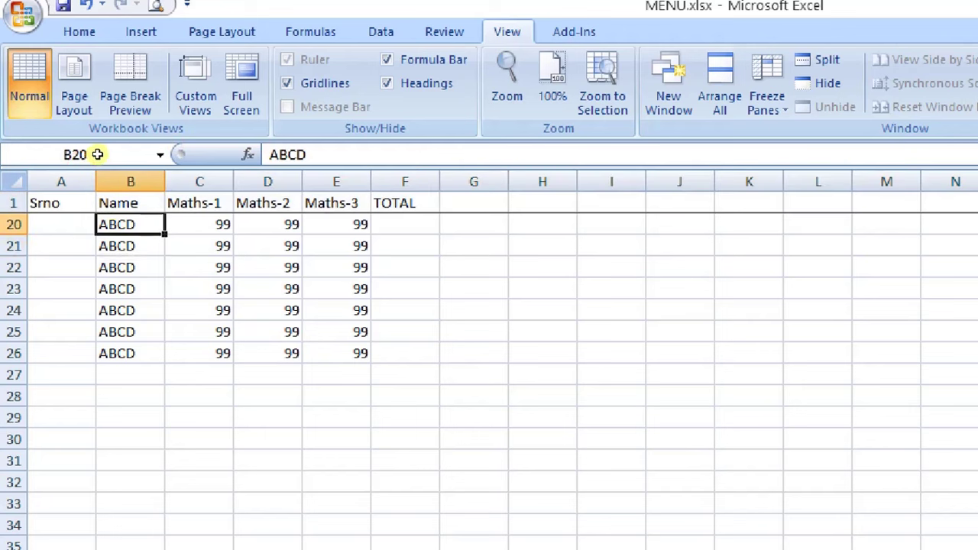
{"action": "key", "text": "shift+Down"}
{"action": "key", "text": "shift+Down"}
{"action": "key", "text": "shift+Down"}
{"action": "key", "text": "shift+Right"}
{"action": "key", "text": "shift+Right"}
{"action": "key", "text": "shift+Right"}
{"action": "key", "text": "Right"}
{"action": "key", "text": "Down"}
{"action": "key", "text": "Down"}
{"action": "key", "text": "Down"}
Step: Scroll the sheet under its frozen header, select empty cell H9, and preview the Macros options
{"action": "scroll", "coordinate": [122, 203], "scroll_direction": "up", "scroll_amount": 6}
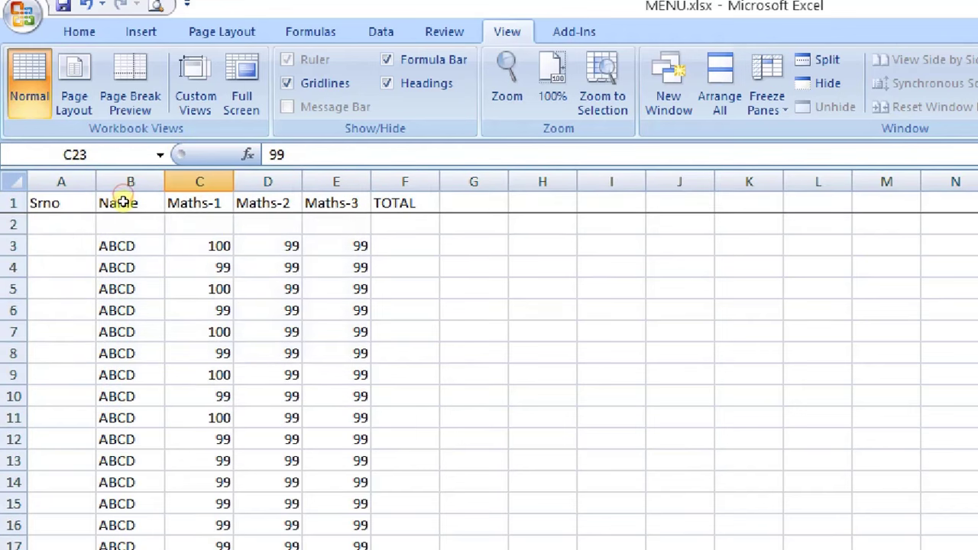
{"action": "scroll", "coordinate": [111, 194], "scroll_direction": "down", "scroll_amount": 6}
{"action": "scroll", "coordinate": [112, 194], "scroll_direction": "down", "scroll_amount": 1}
{"action": "scroll", "coordinate": [112, 193], "scroll_direction": "up", "scroll_amount": 7}
{"action": "left_click", "coordinate": [543, 374]}
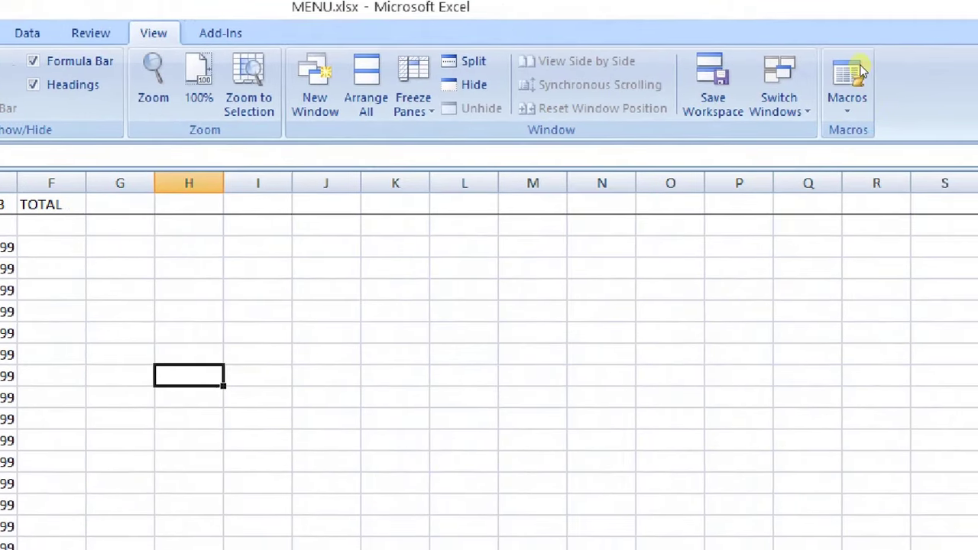
{"action": "left_click", "coordinate": [859, 62]}
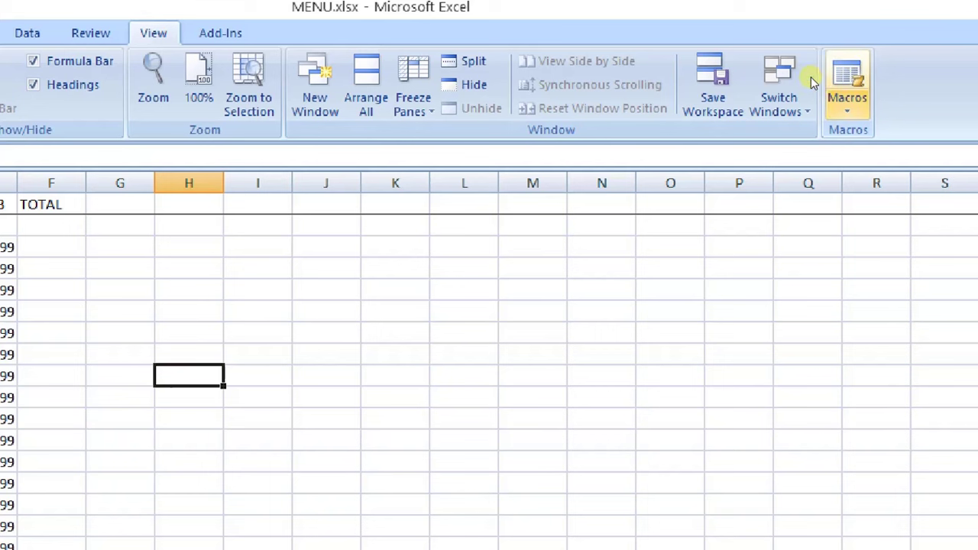